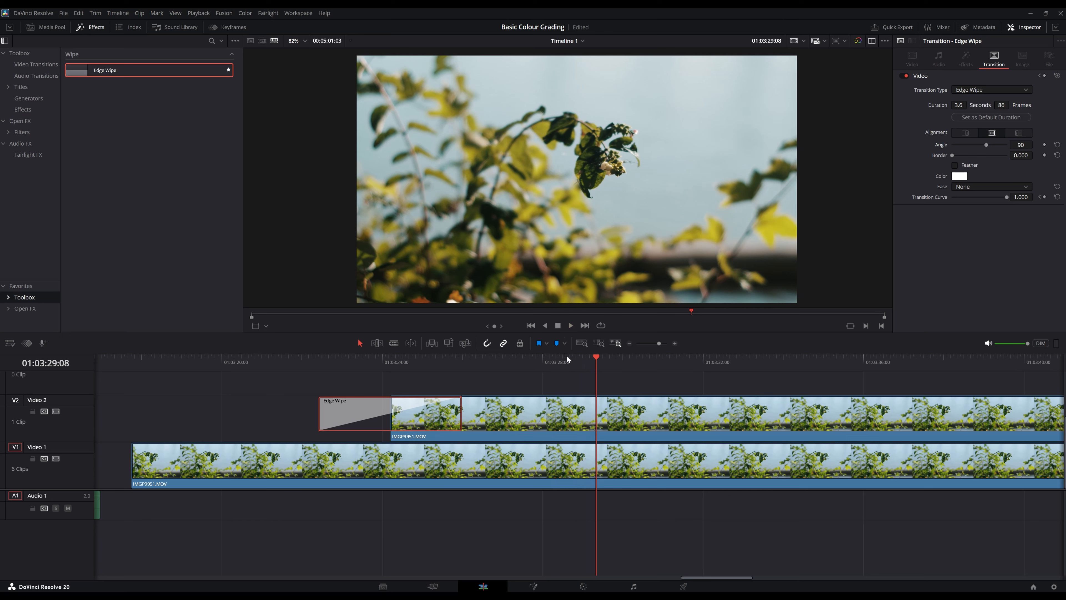
Step: Apply 2.35 output blanking to the timeline to give the picture a widescreen letterbox
{"action": "left_click_drag", "start_coordinate": [567, 359], "coordinate": [473, 361]}
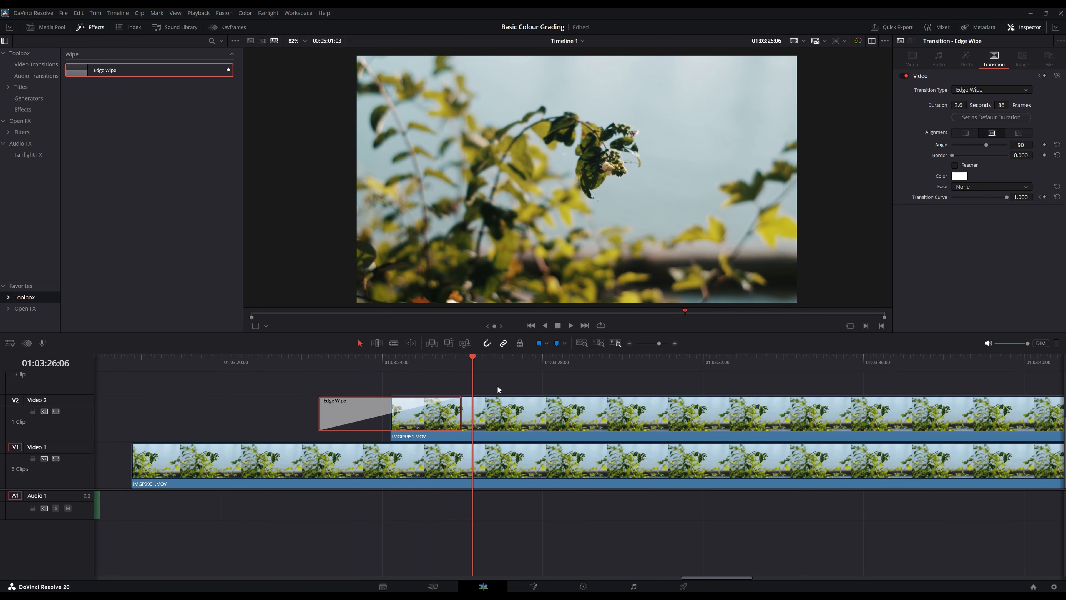
{"action": "left_click", "coordinate": [507, 408]}
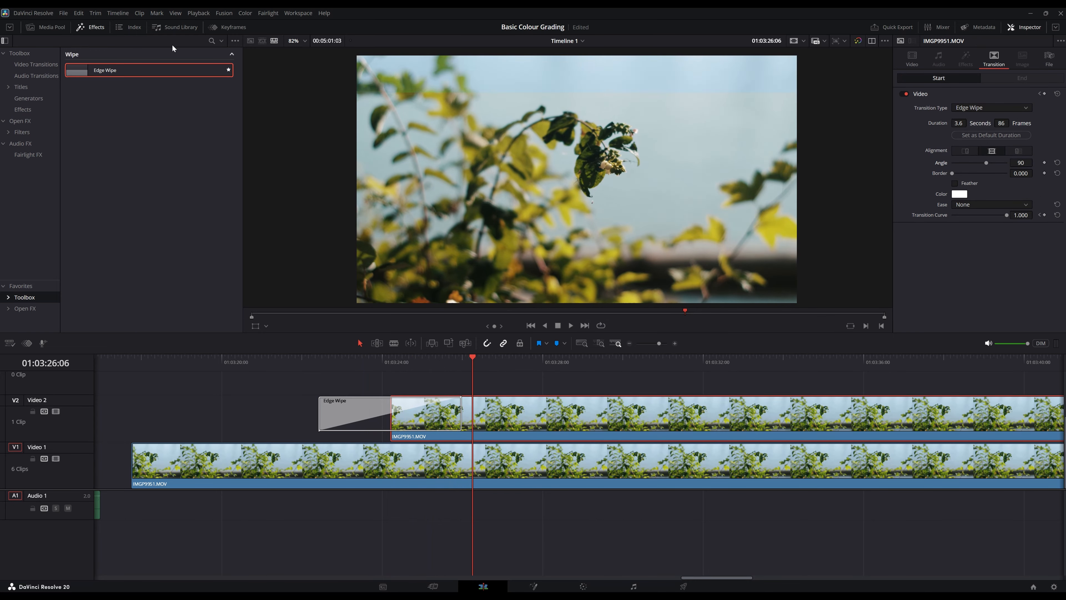
{"action": "left_click", "coordinate": [127, 14]}
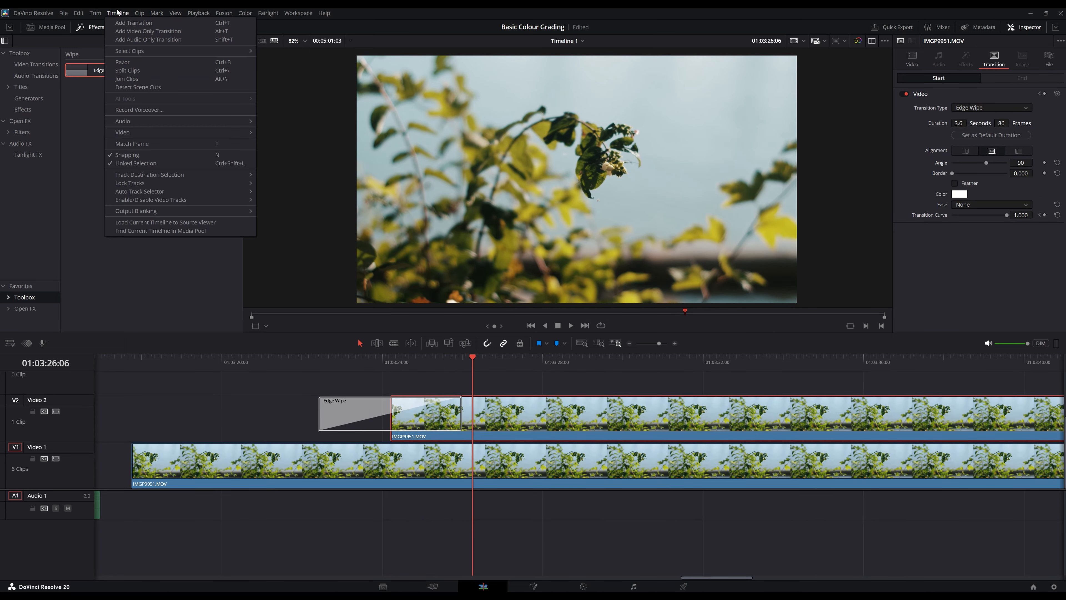
{"action": "mouse_move", "coordinate": [151, 213]}
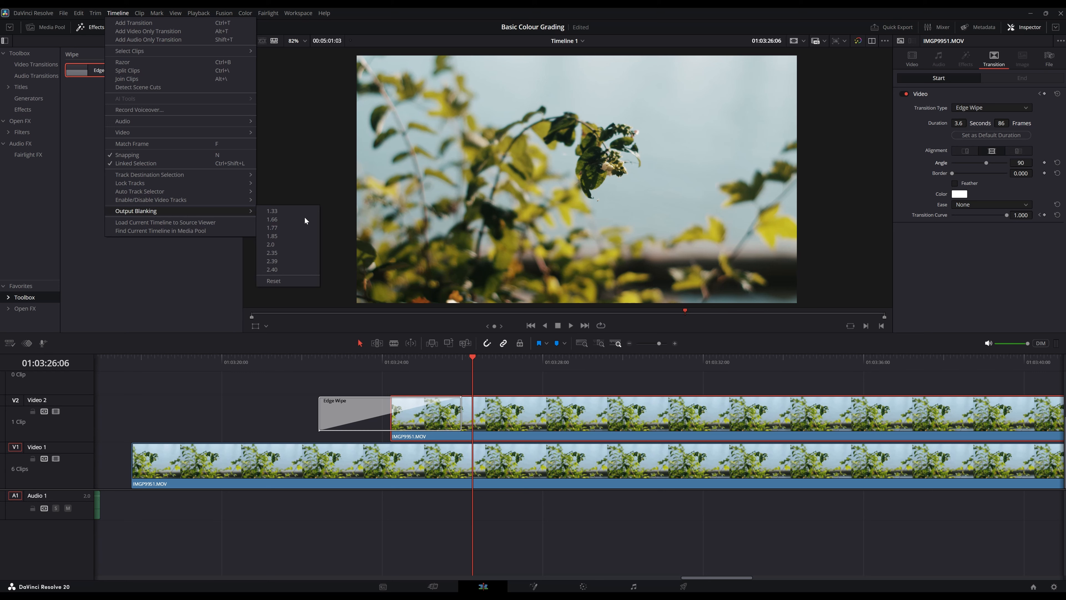
{"action": "left_click", "coordinate": [292, 254]}
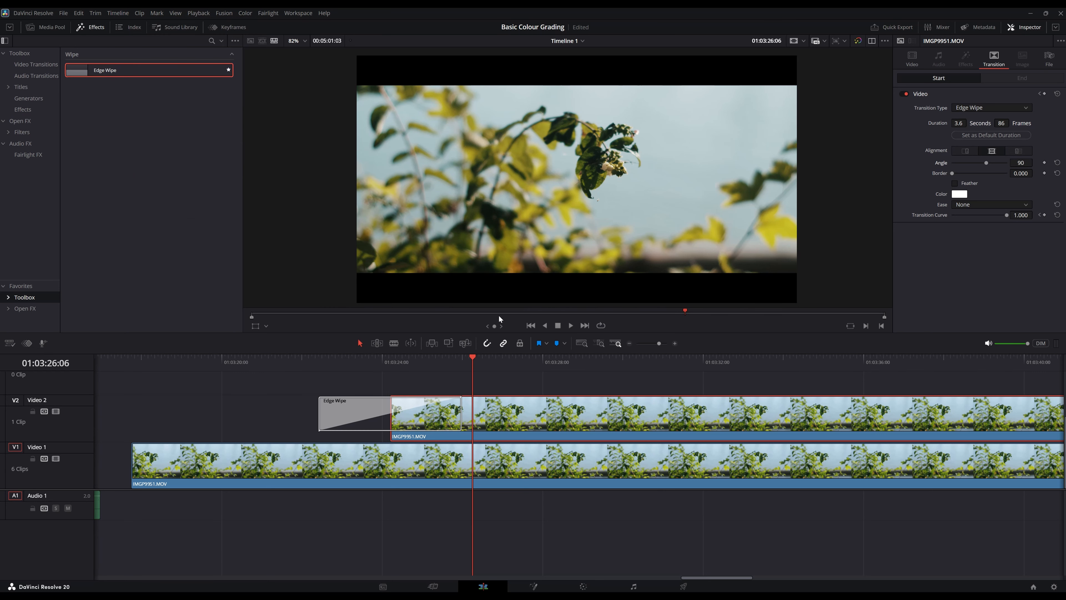
Step: Play back the Edge Wipe transition from about 01:03:20 and scrub past it to review the letterboxed picture
{"action": "left_click_drag", "start_coordinate": [471, 359], "coordinate": [220, 354]}
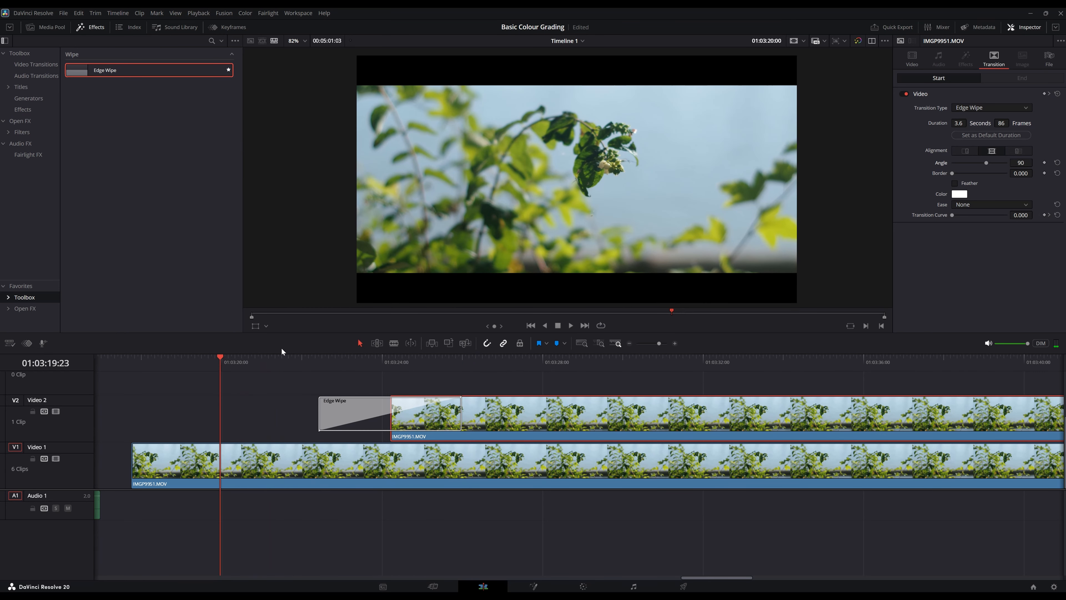
{"action": "left_click", "coordinate": [571, 327]}
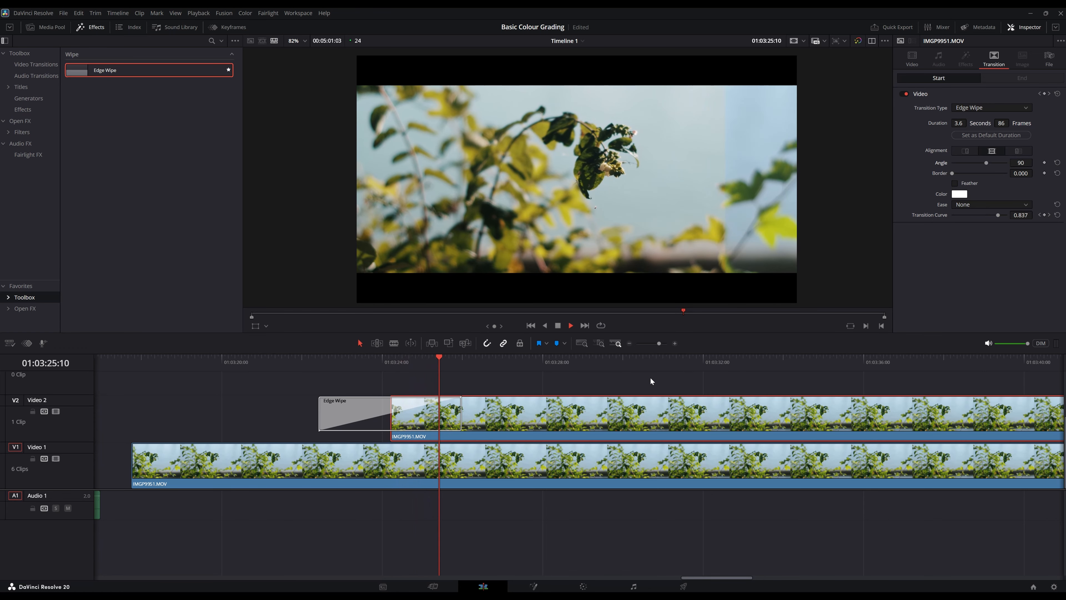
{"action": "left_click", "coordinate": [558, 326]}
{"action": "left_click_drag", "start_coordinate": [467, 357], "coordinate": [568, 384]}
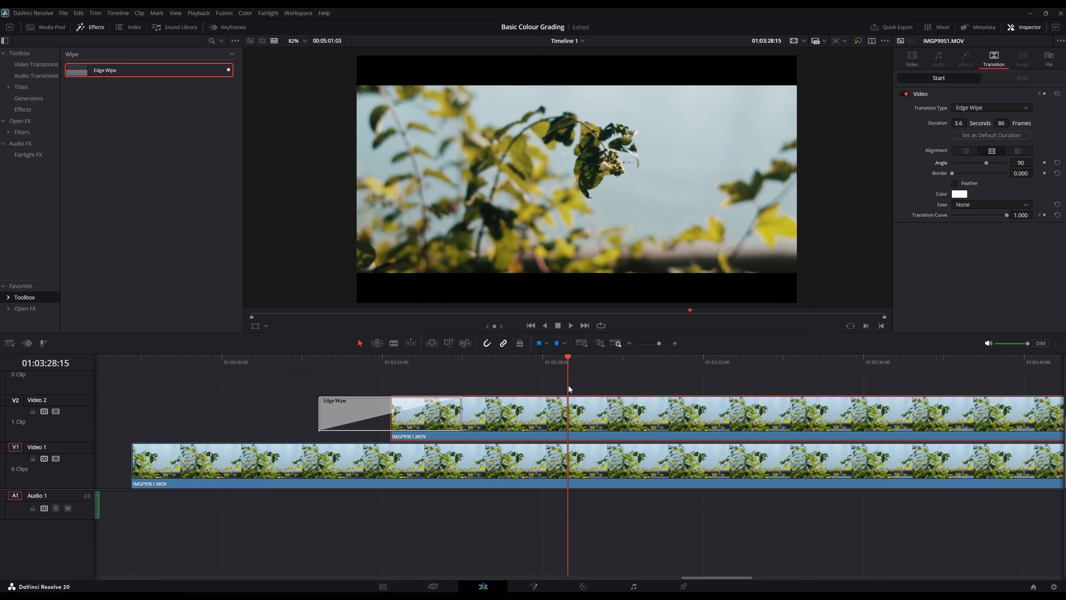
{"action": "mouse_move", "coordinate": [569, 386]}
{"action": "left_mouse_down"}
{"action": "mouse_move", "coordinate": [402, 375]}
{"action": "mouse_move", "coordinate": [563, 386]}
{"action": "left_mouse_up"}
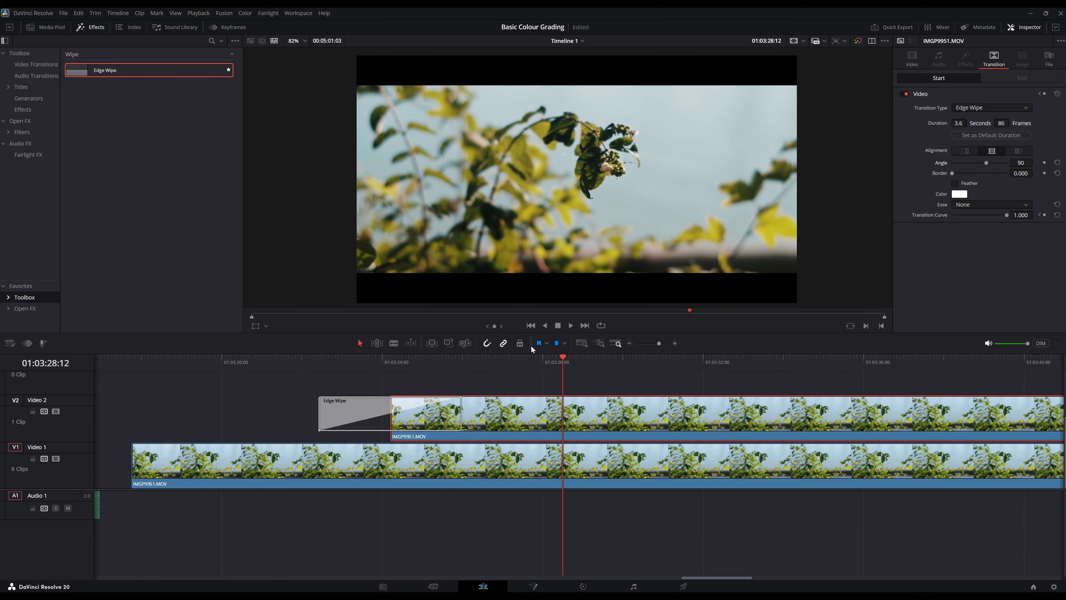
{"action": "left_click_drag", "start_coordinate": [482, 362], "coordinate": [554, 375]}
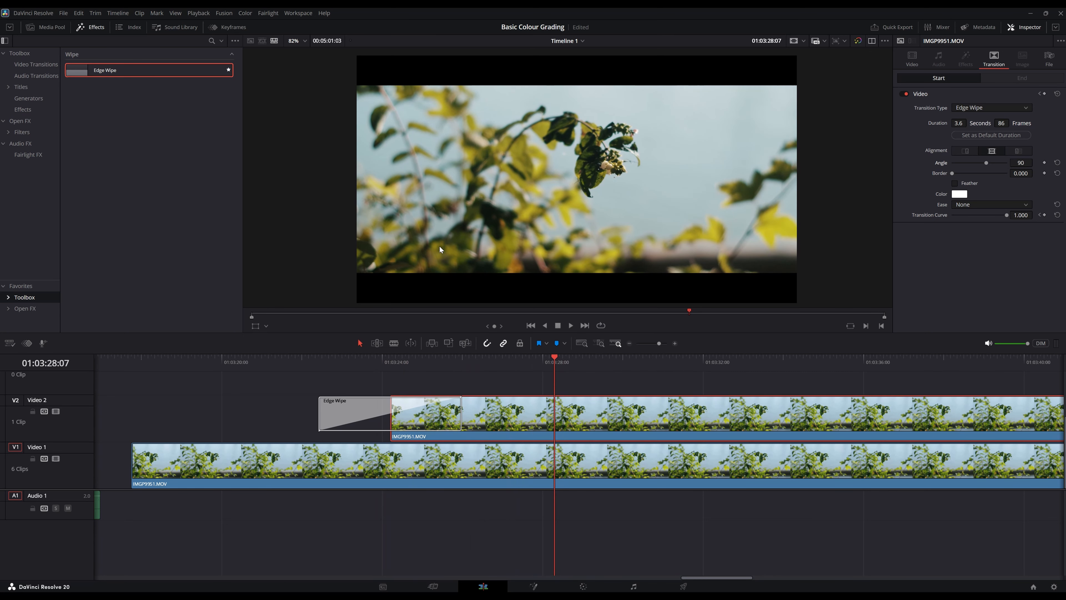
Step: Reset the timeline's output blanking to remove the letterbox bars
{"action": "left_click", "coordinate": [122, 11]}
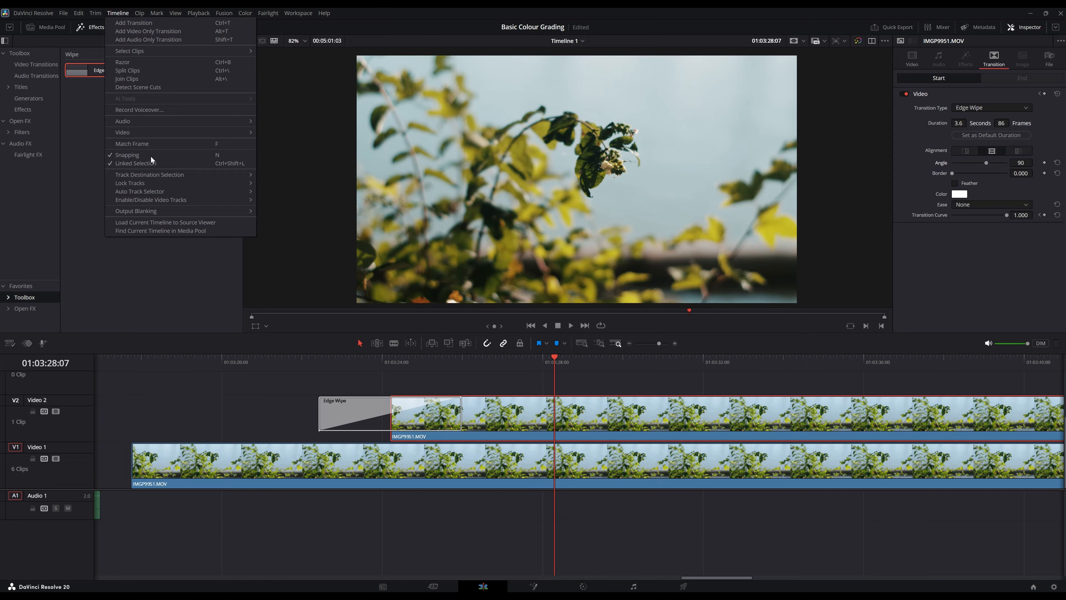
{"action": "mouse_move", "coordinate": [160, 211]}
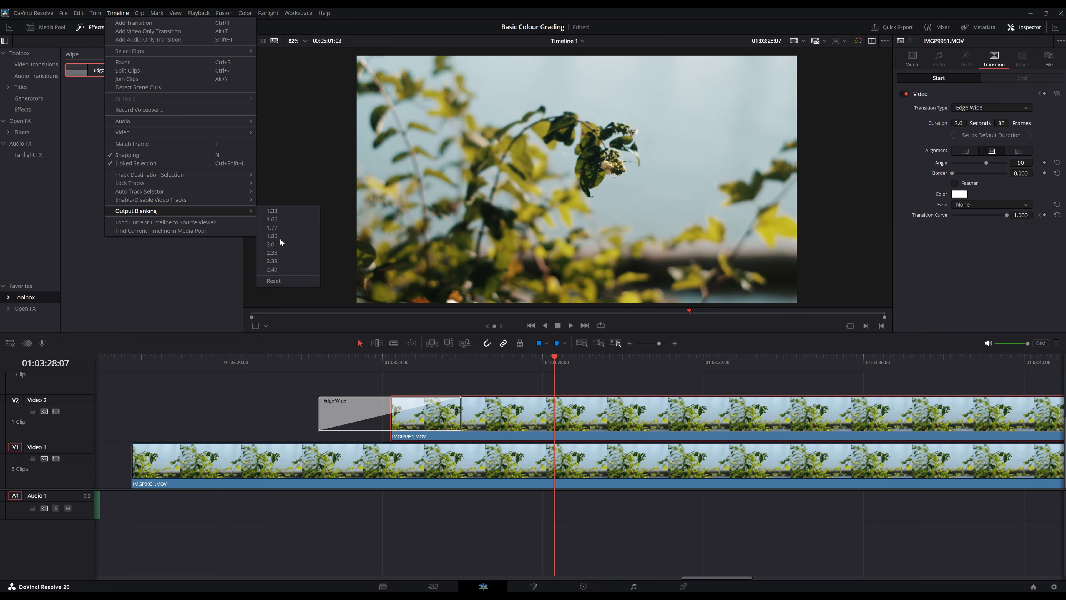
{"action": "left_click", "coordinate": [289, 279]}
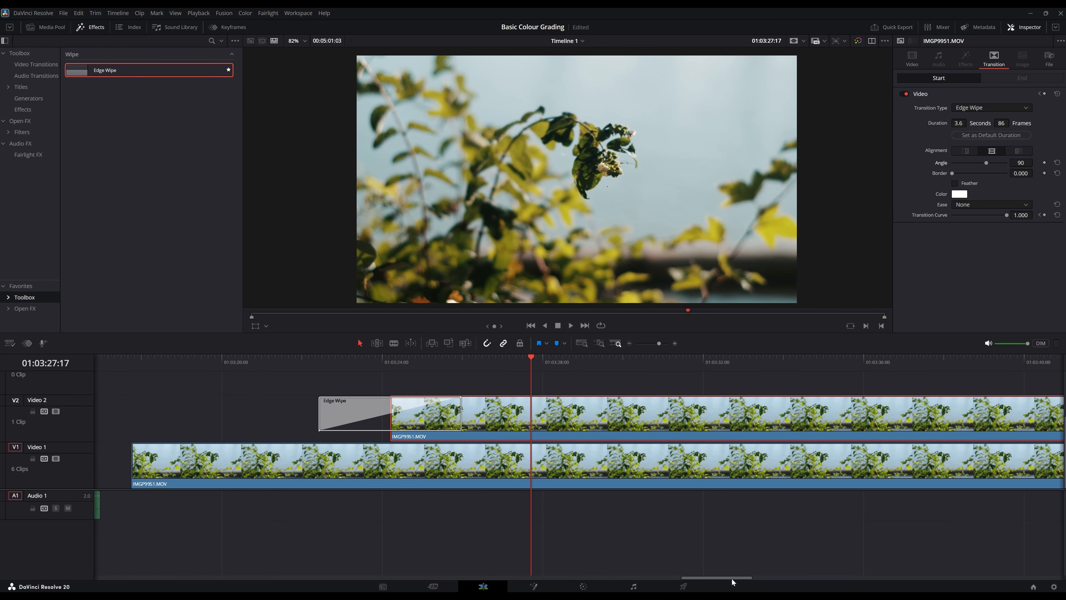
Step: Preview the tree-branch clip IMGP9956_.MOV on Video 1 from about 01:03:54
{"action": "left_click_drag", "start_coordinate": [731, 578], "coordinate": [801, 578]}
{"action": "left_click", "coordinate": [663, 359]}
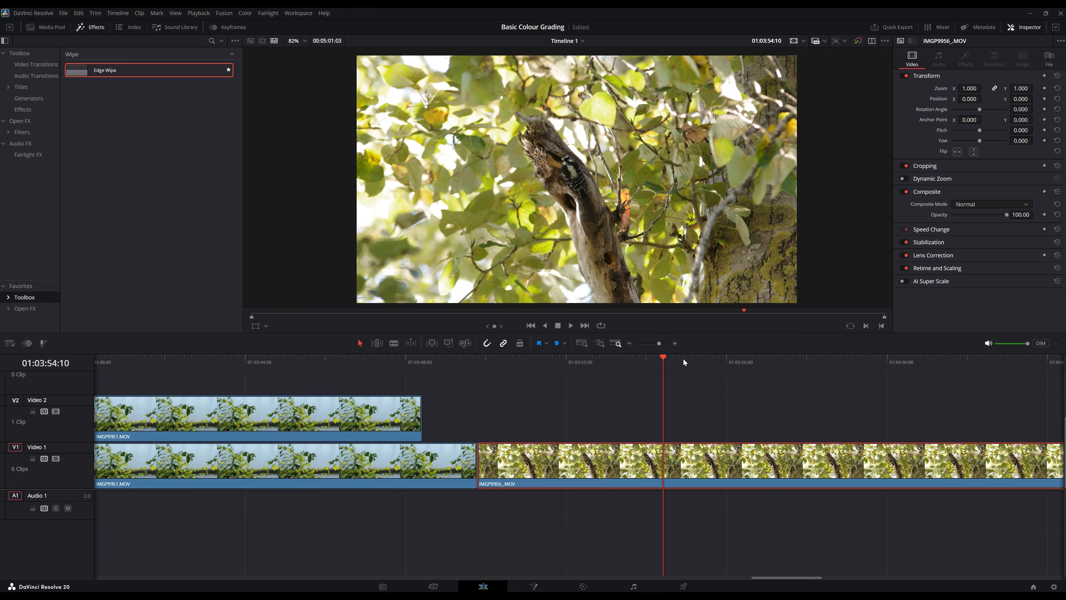
{"action": "key", "text": "space"}
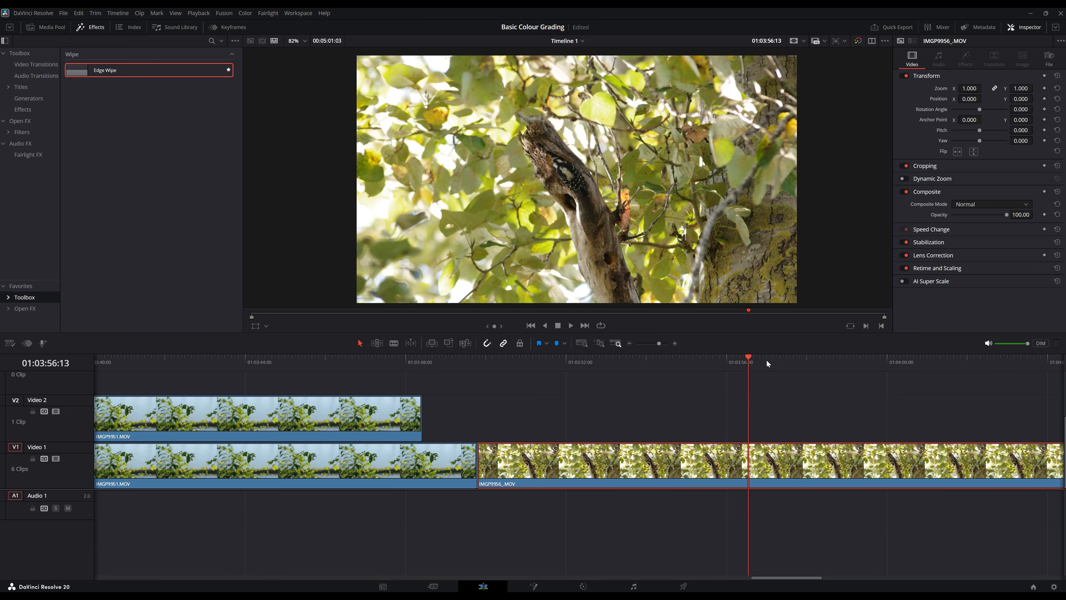
{"action": "left_click_drag", "start_coordinate": [767, 360], "coordinate": [665, 379]}
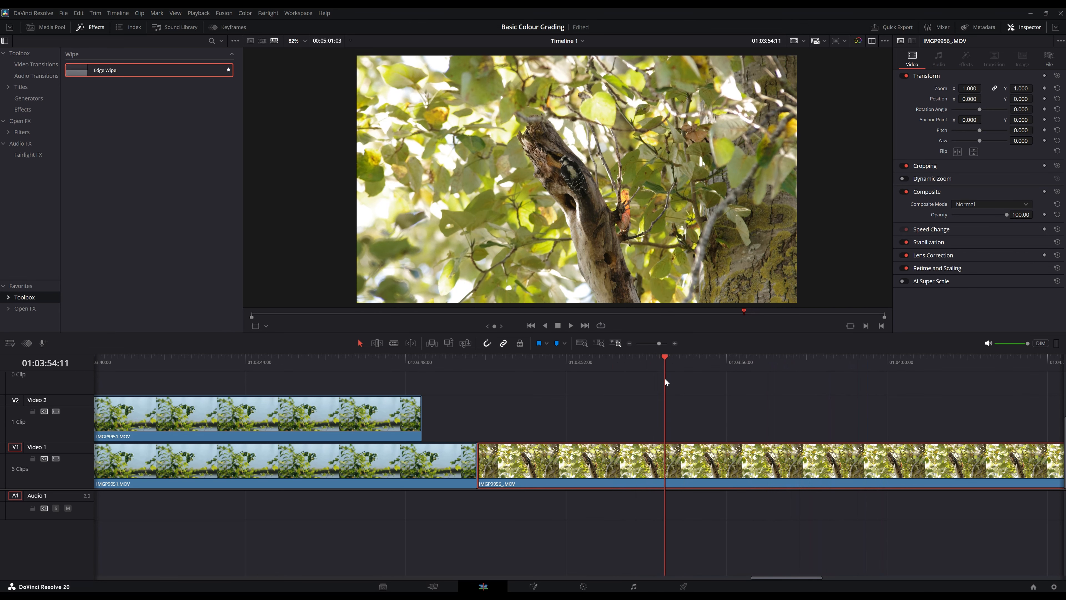
Step: Stack a copy of the IMGP9956_.MOV clip on Video 2 directly above the original on Video 1
{"action": "right_click", "coordinate": [737, 465]}
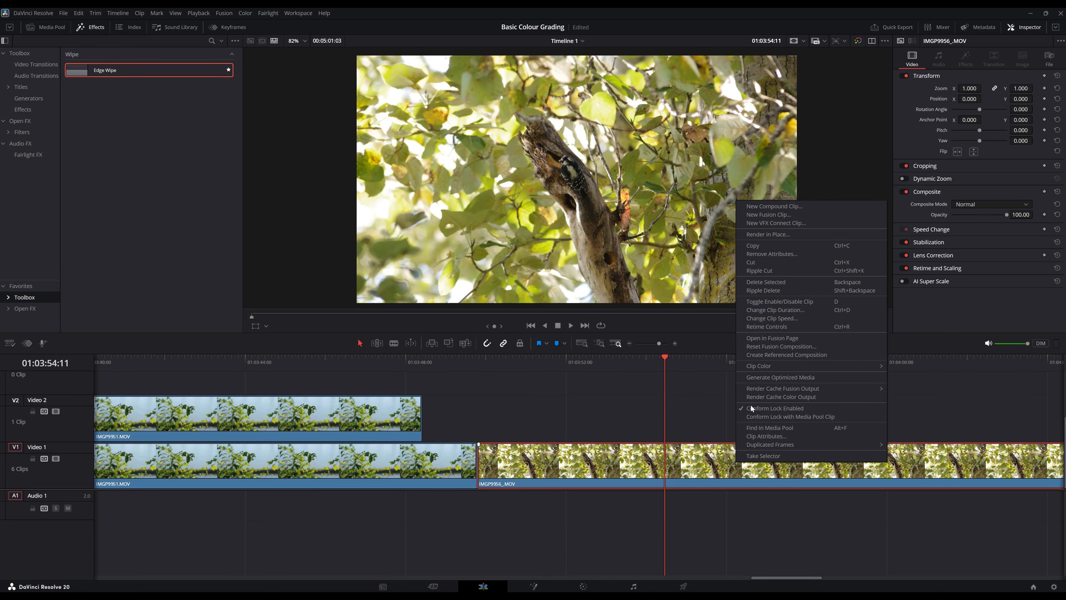
{"action": "left_click", "coordinate": [708, 482]}
{"action": "left_click_drag", "start_coordinate": [793, 579], "coordinate": [861, 580]}
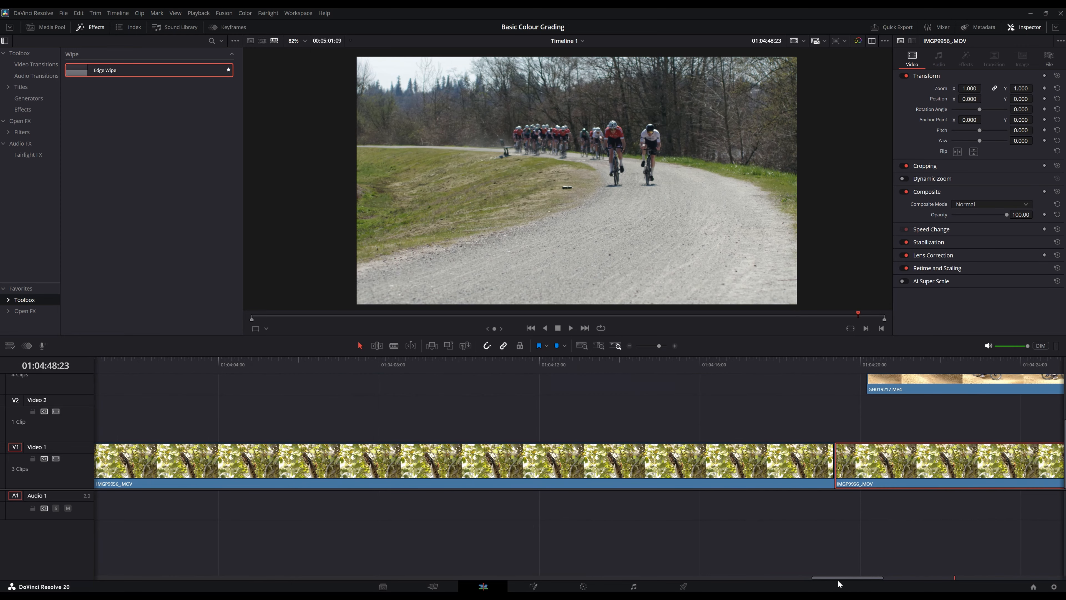
{"action": "left_click_drag", "start_coordinate": [897, 470], "coordinate": [181, 424]}
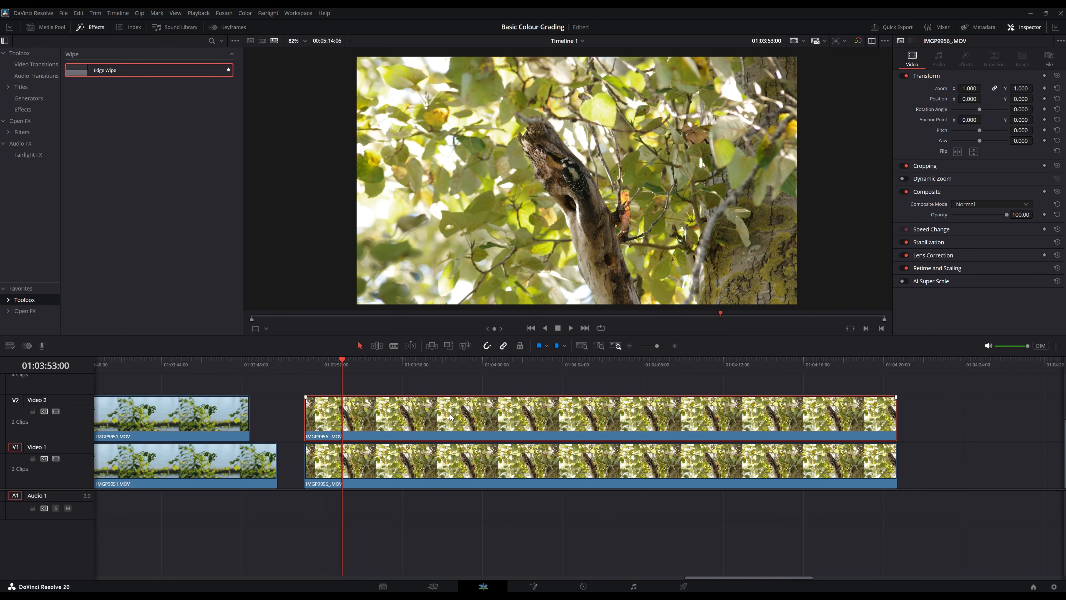
Step: Open the Color page and try the Juan, Anon, Limay and Matilde Rec709 LUTs on the tree-branch clip
{"action": "left_click", "coordinate": [582, 584]}
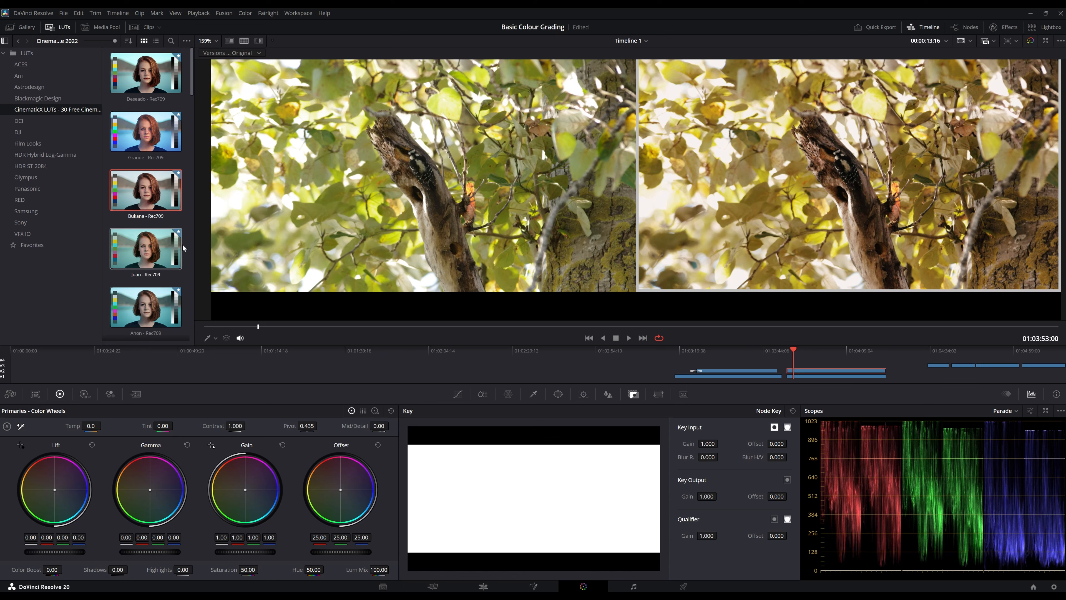
{"action": "double_click", "coordinate": [159, 248]}
{"action": "scroll", "coordinate": [188, 175], "scroll_direction": "down", "scroll_amount": 2}
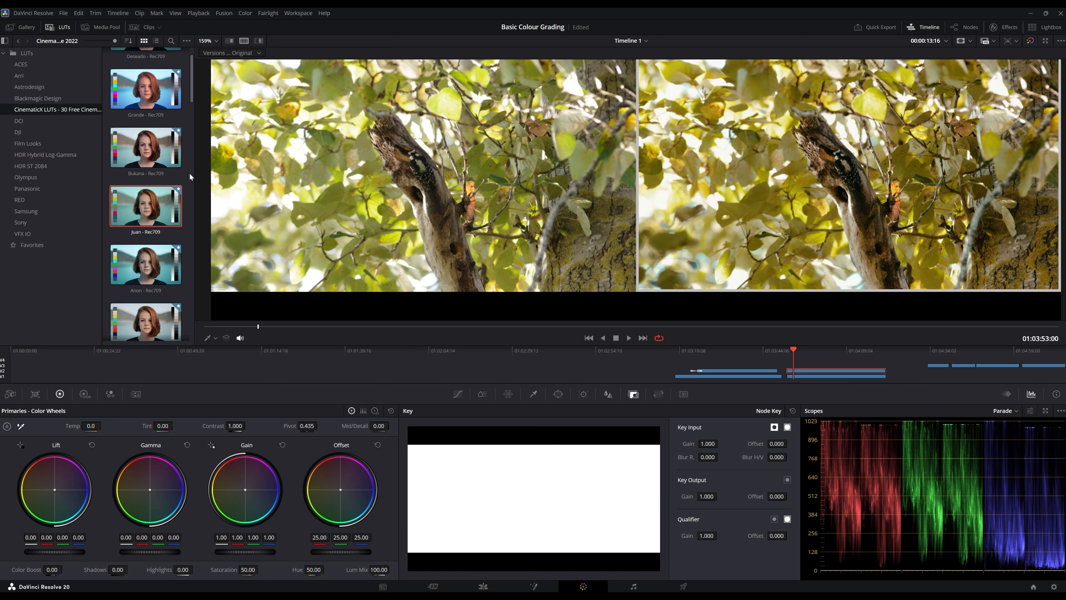
{"action": "left_click", "coordinate": [152, 220]}
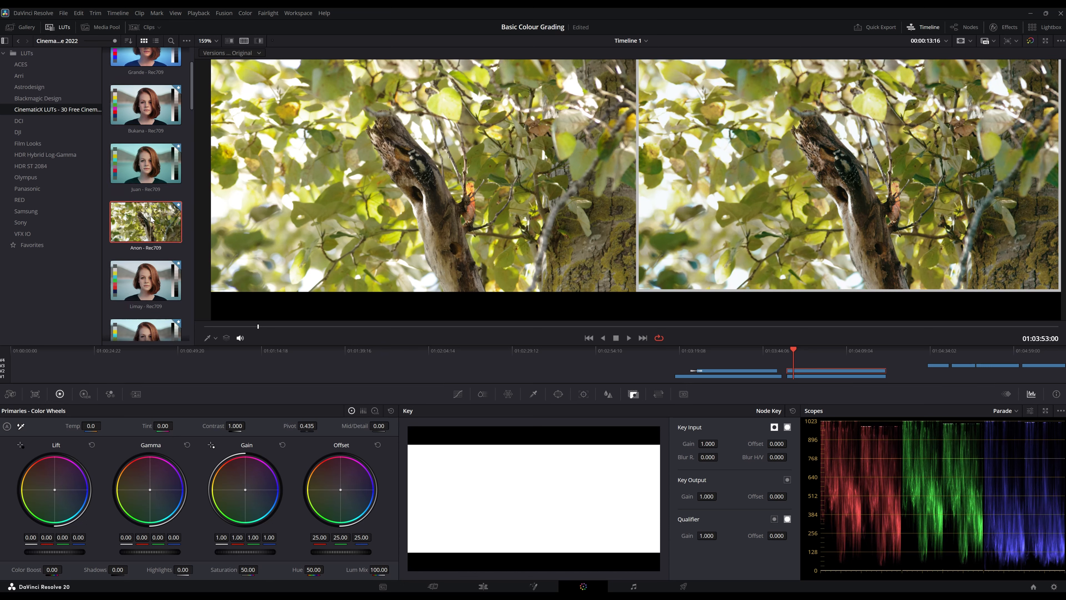
{"action": "scroll", "coordinate": [150, 235], "scroll_direction": "down", "scroll_amount": 1}
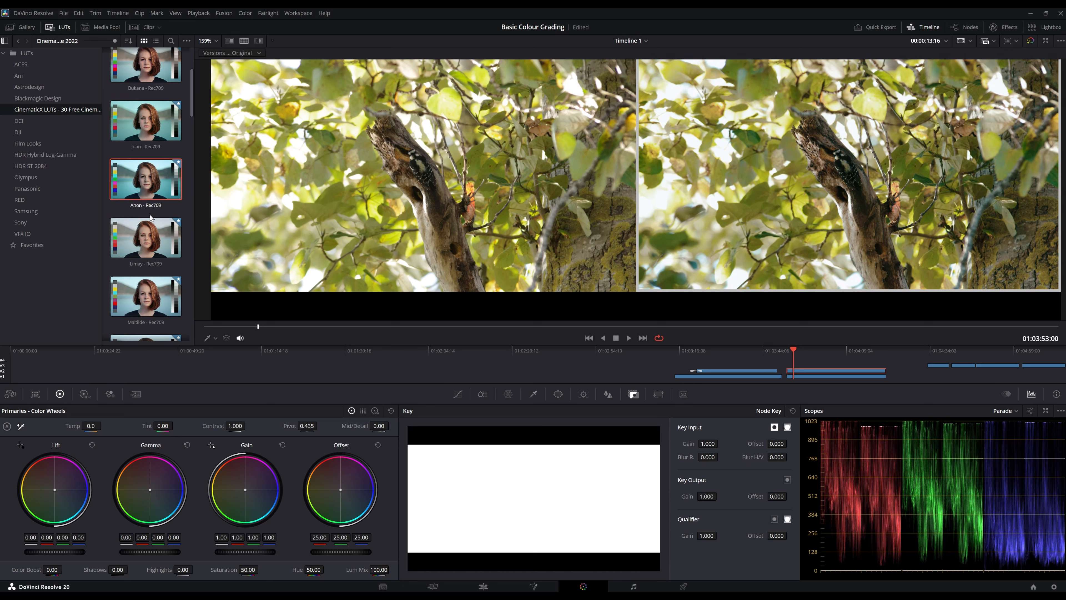
{"action": "left_click", "coordinate": [149, 236]}
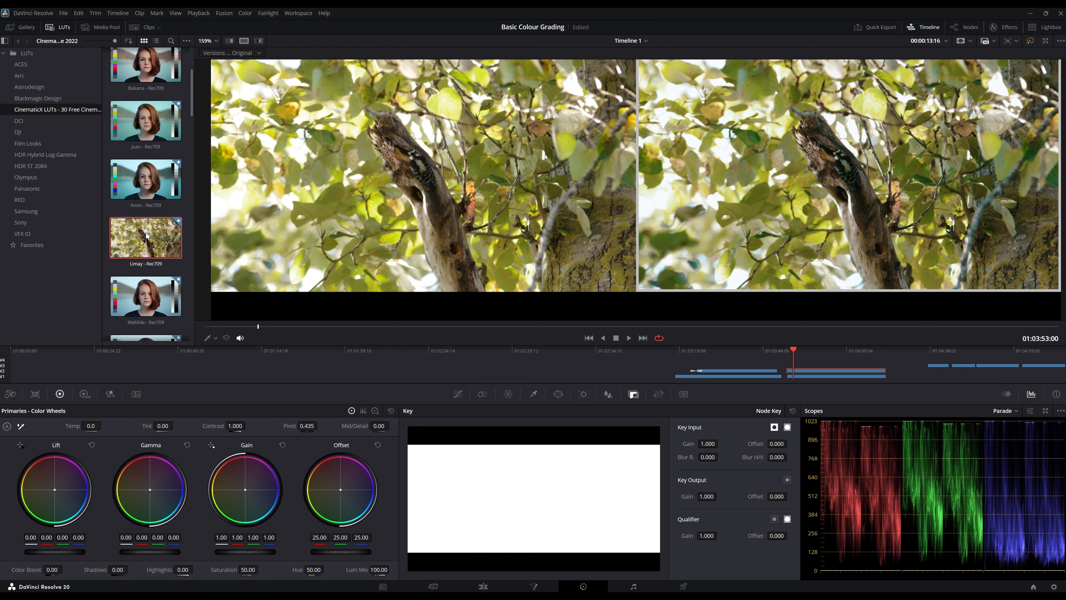
{"action": "left_click", "coordinate": [143, 286]}
{"action": "scroll", "coordinate": [147, 252], "scroll_direction": "down", "scroll_amount": 3}
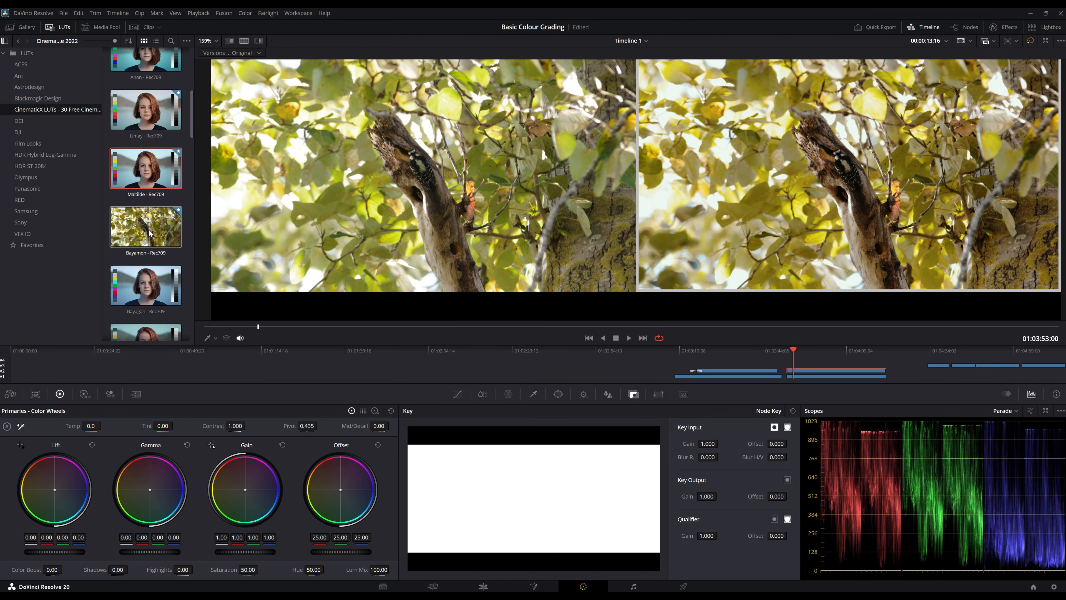
Step: Try the Bayamon, Bayagan and Camuy Rec709 LUTs on the tree-branch clip
{"action": "left_click", "coordinate": [150, 234]}
{"action": "scroll", "coordinate": [158, 230], "scroll_direction": "down", "scroll_amount": 2}
{"action": "left_click", "coordinate": [148, 200]}
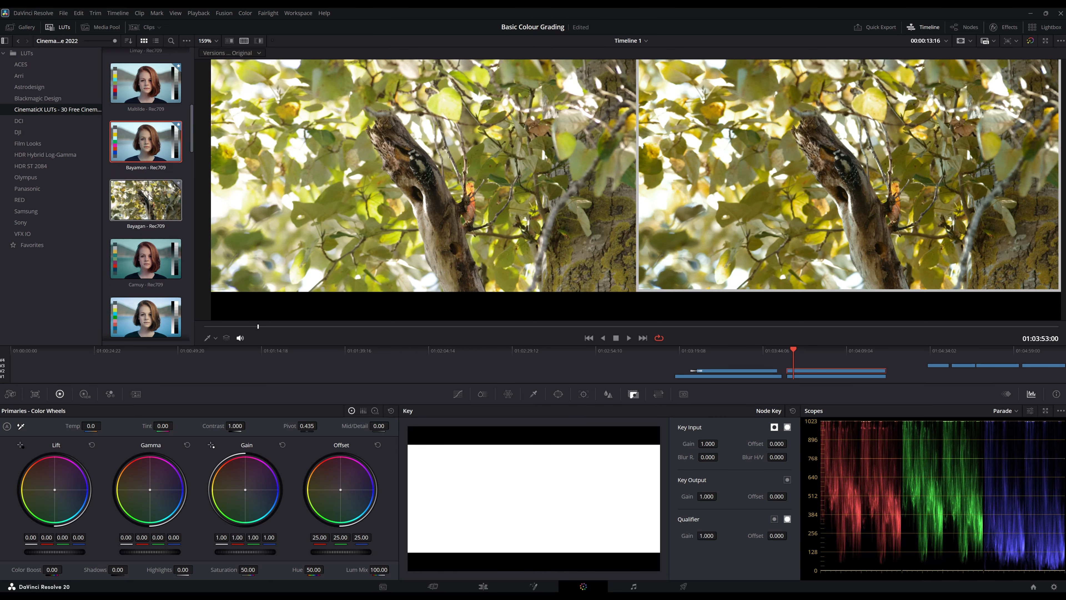
{"action": "scroll", "coordinate": [148, 200], "scroll_direction": "down", "scroll_amount": 2}
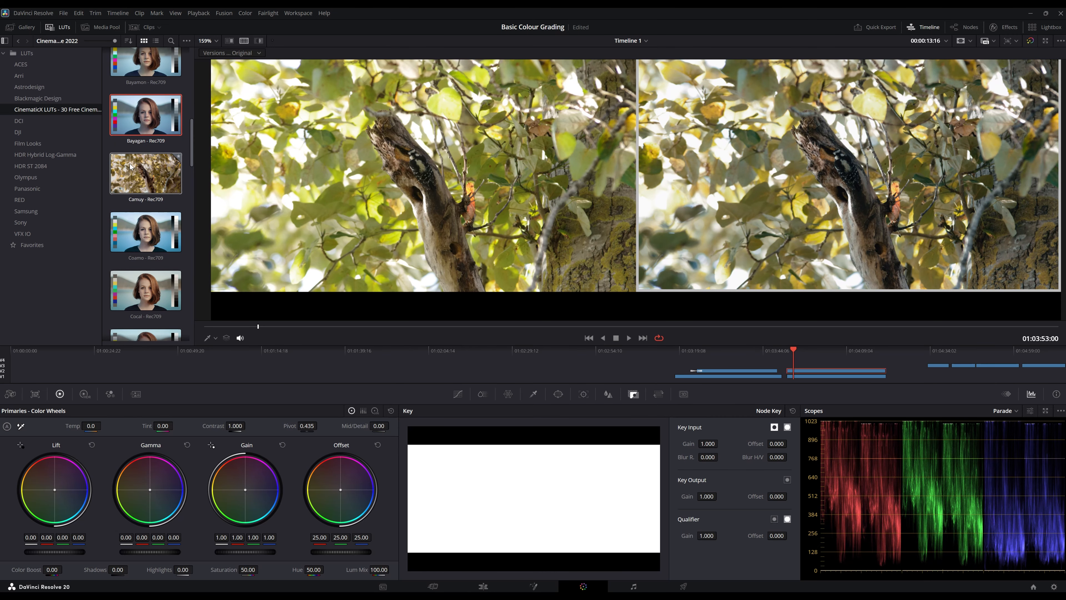
{"action": "left_click", "coordinate": [140, 175]}
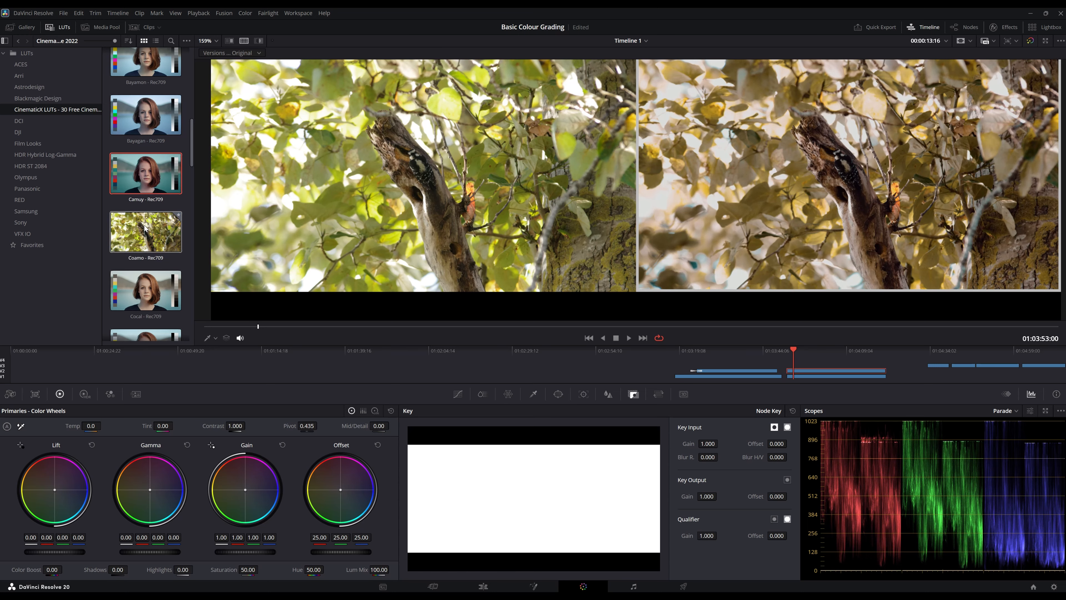
Step: Try the Coamo, Cocal and Colorado Rec709 LUTs on the tree-branch clip
{"action": "left_click", "coordinate": [151, 242]}
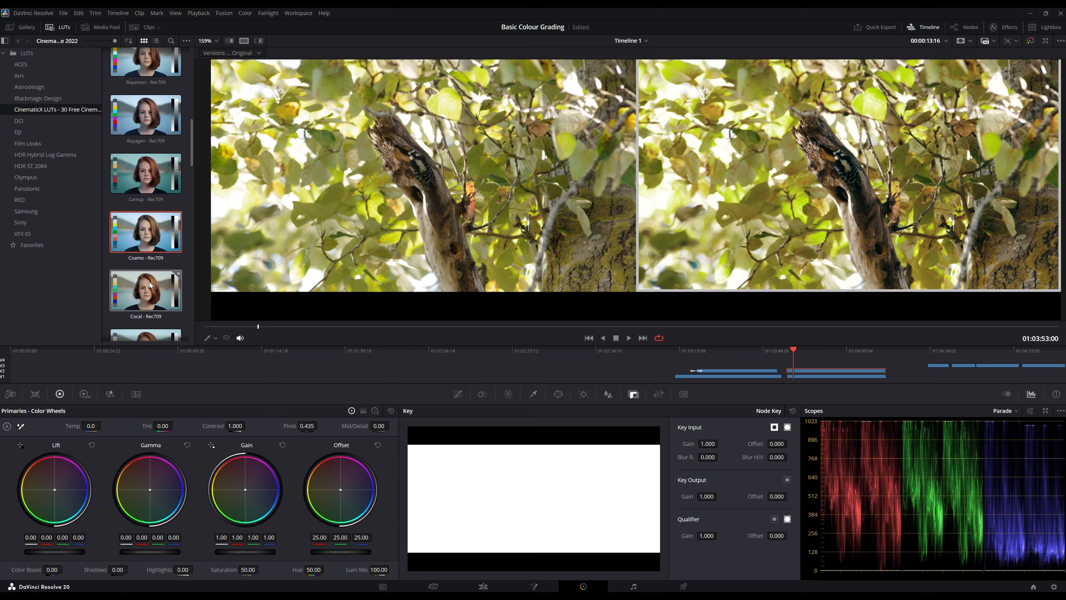
{"action": "left_click", "coordinate": [151, 290]}
{"action": "scroll", "coordinate": [152, 239], "scroll_direction": "down", "scroll_amount": 2}
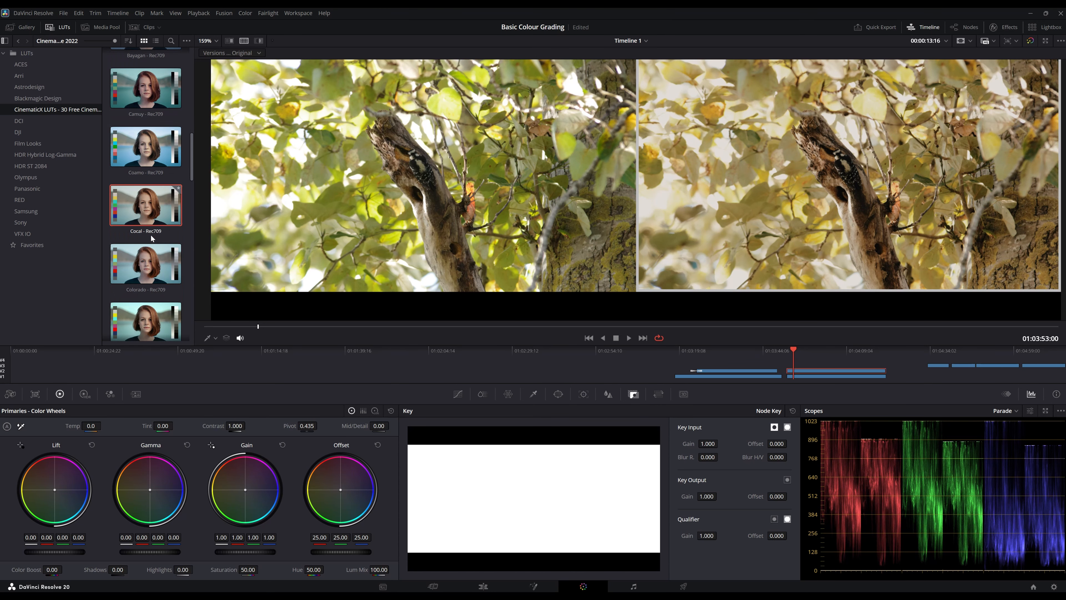
{"action": "left_click", "coordinate": [153, 262]}
{"action": "scroll", "coordinate": [158, 216], "scroll_direction": "down", "scroll_amount": 2}
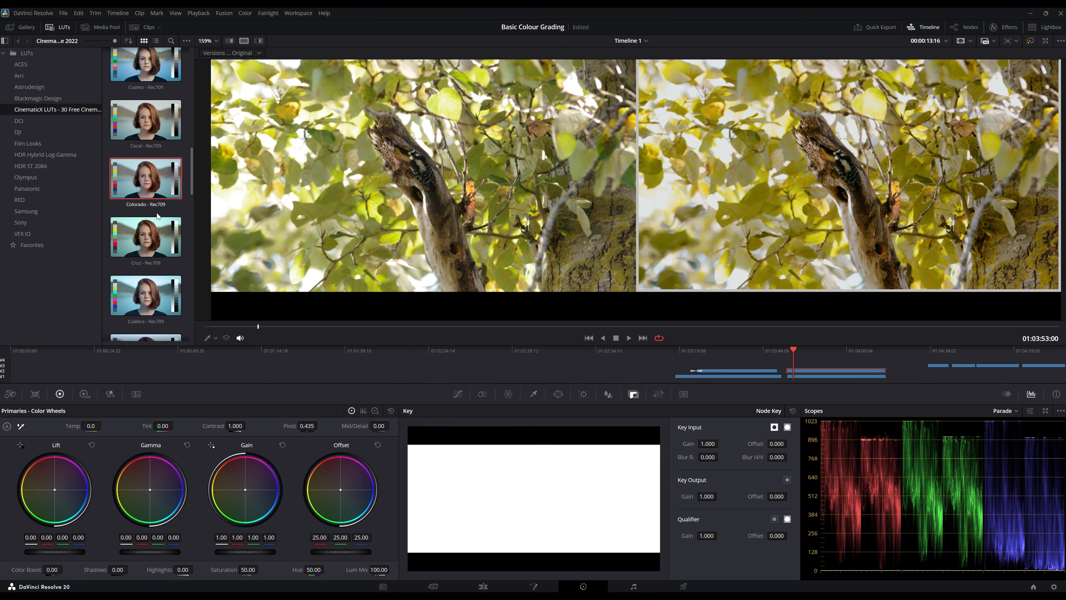
Step: Try the Cruz, Culebra and Cuyon Rec709 LUTs on the clip, ending with Dulce - Rec709
{"action": "left_click", "coordinate": [144, 237]}
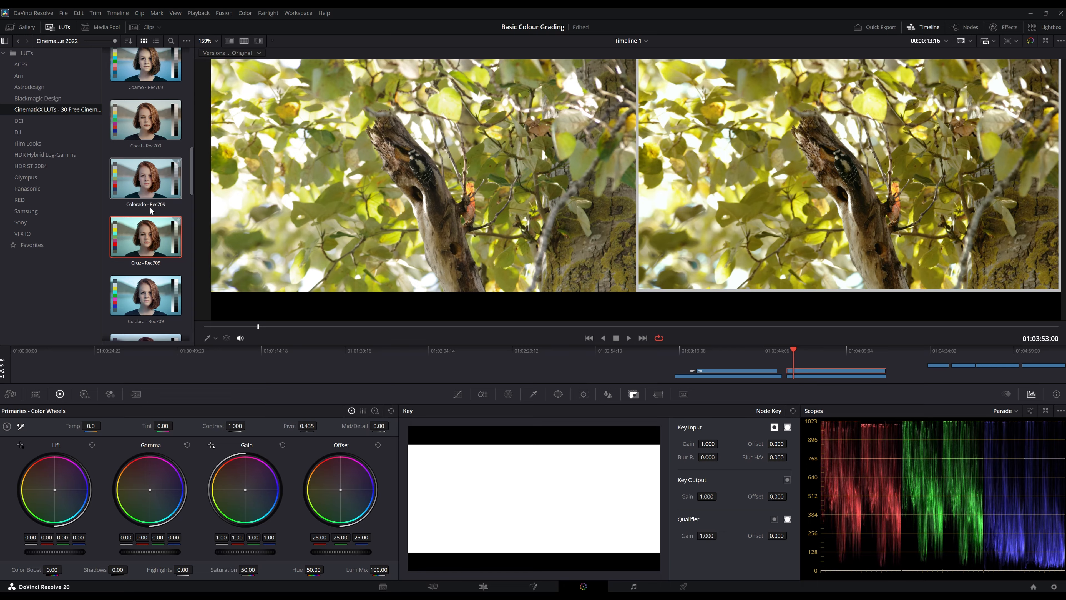
{"action": "scroll", "coordinate": [148, 205], "scroll_direction": "down", "scroll_amount": 1}
{"action": "left_click", "coordinate": [146, 255]}
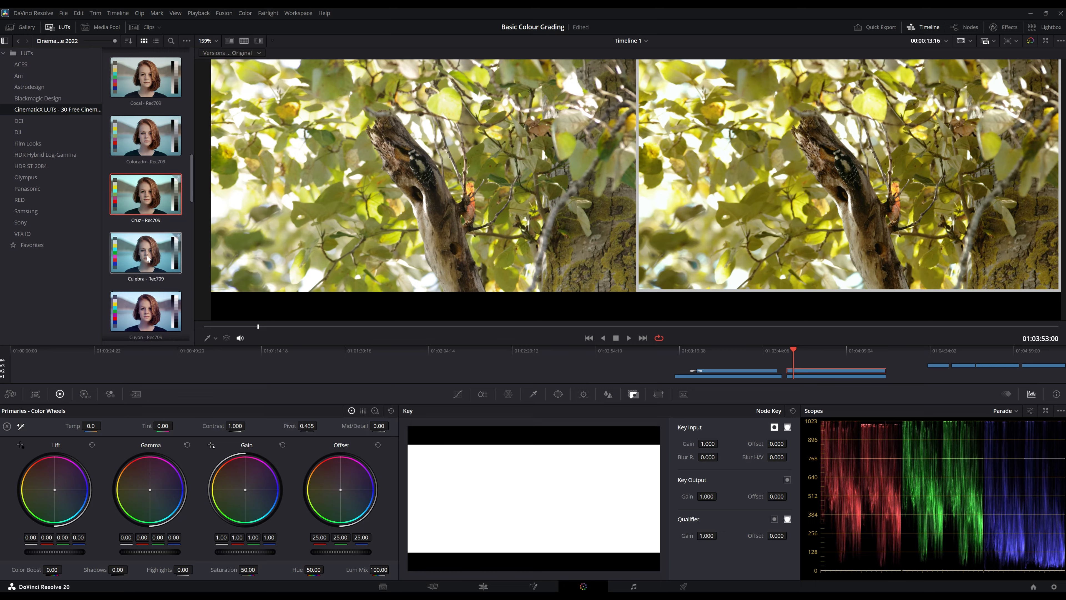
{"action": "scroll", "coordinate": [151, 258], "scroll_direction": "down", "scroll_amount": 2}
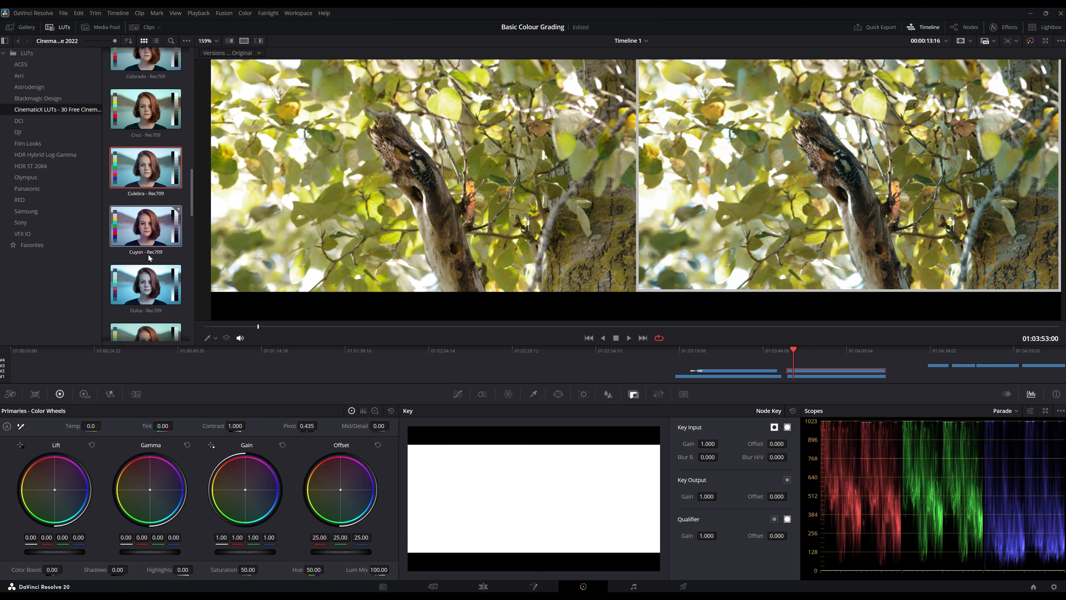
{"action": "left_click", "coordinate": [145, 229]}
{"action": "left_click", "coordinate": [140, 275]}
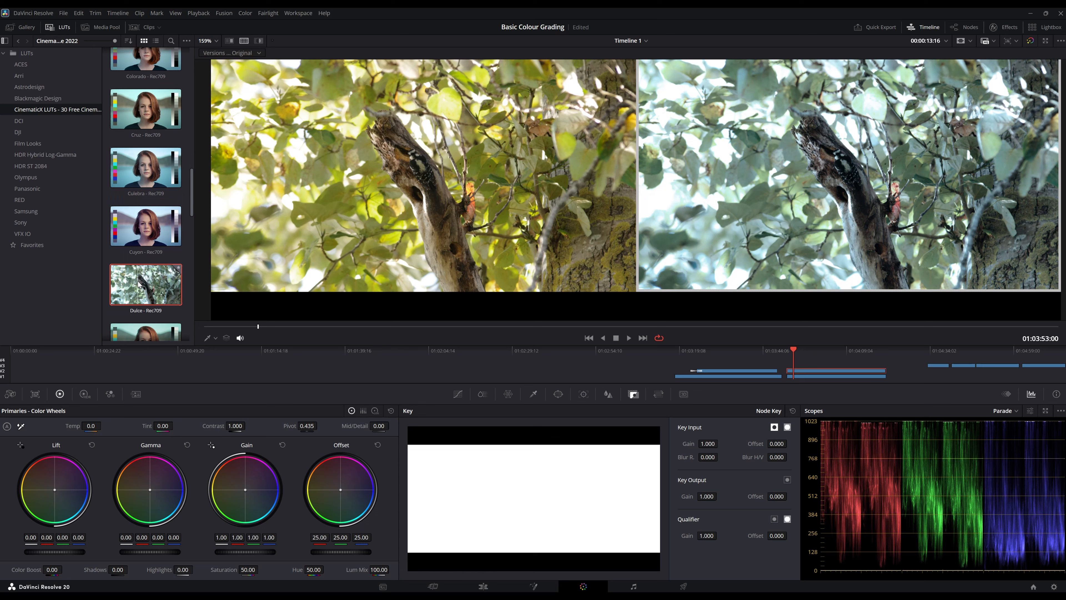
Step: Try the Fajardo, Guayo and Gurabo Rec709 LUTs on the tree-branch clip
{"action": "scroll", "coordinate": [146, 256], "scroll_direction": "down", "scroll_amount": 2}
{"action": "left_click", "coordinate": [146, 252]}
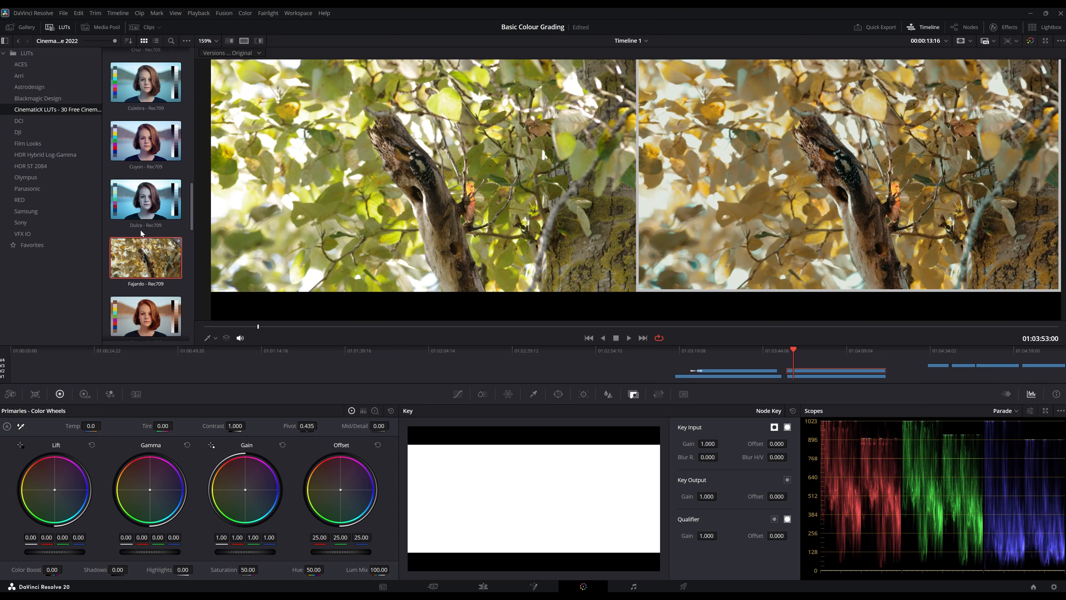
{"action": "scroll", "coordinate": [148, 243], "scroll_direction": "down", "scroll_amount": 2}
{"action": "left_click", "coordinate": [150, 229]}
{"action": "scroll", "coordinate": [152, 223], "scroll_direction": "down", "scroll_amount": 2}
{"action": "left_click", "coordinate": [152, 223]}
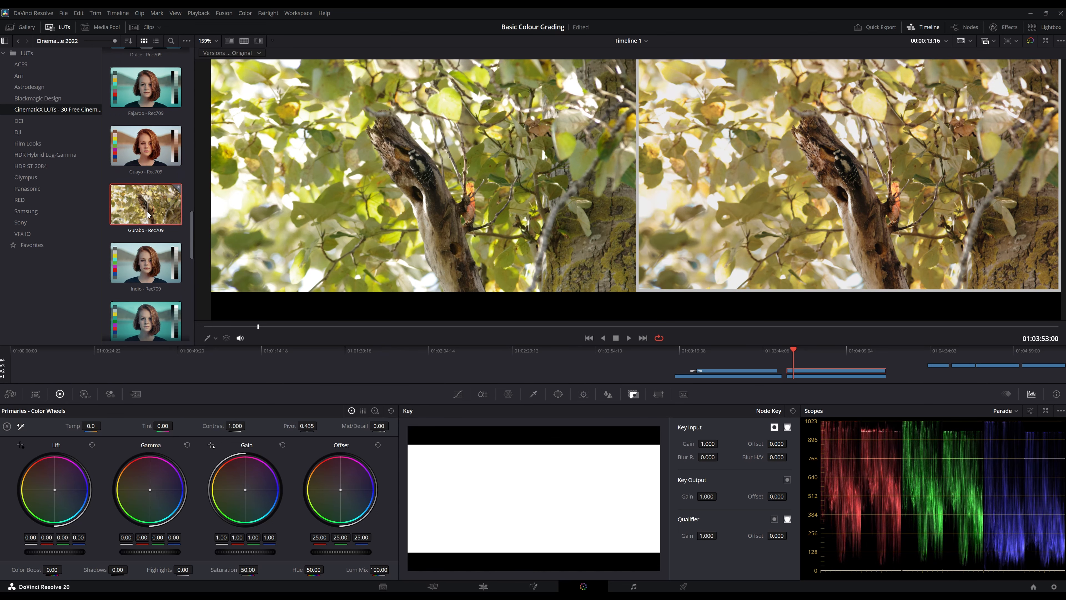
Step: Try the Loiza, Pastillo and Plata Rec709 LUTs on the tree-branch clip
{"action": "scroll", "coordinate": [149, 243], "scroll_direction": "down", "scroll_amount": 1}
{"action": "left_click", "coordinate": [144, 267]}
{"action": "scroll", "coordinate": [143, 267], "scroll_direction": "down", "scroll_amount": 1}
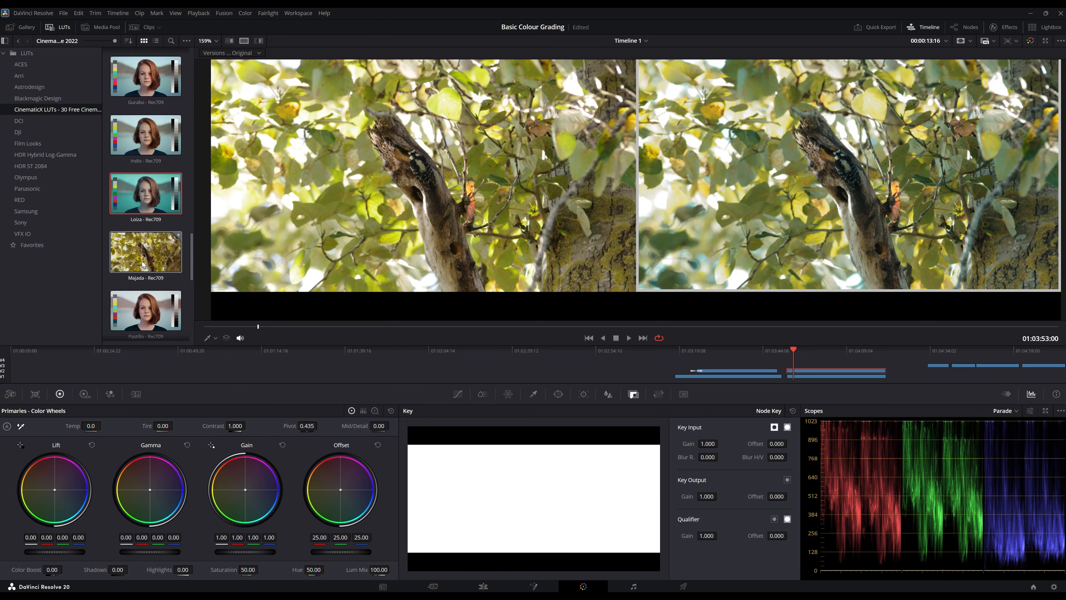
{"action": "scroll", "coordinate": [149, 252], "scroll_direction": "down", "scroll_amount": 2}
{"action": "left_click", "coordinate": [154, 235]}
{"action": "left_click", "coordinate": [152, 263]}
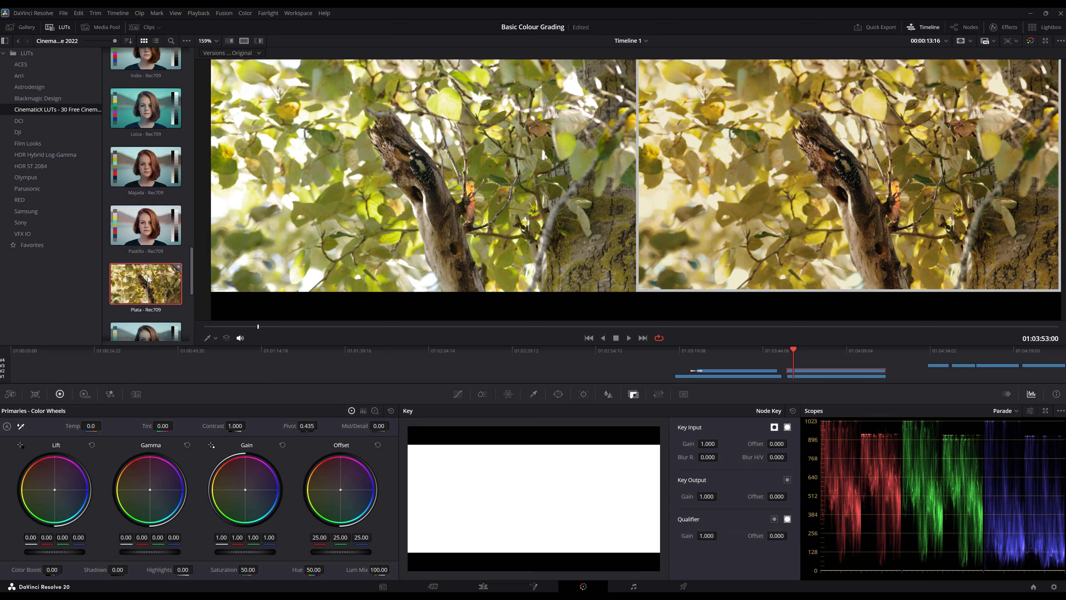
Step: Apply the Cruz - Rec709 LUT to the tree-branch clip
{"action": "scroll", "coordinate": [149, 261], "scroll_direction": "down", "scroll_amount": 2}
{"action": "scroll", "coordinate": [151, 218], "scroll_direction": "up", "scroll_amount": 10}
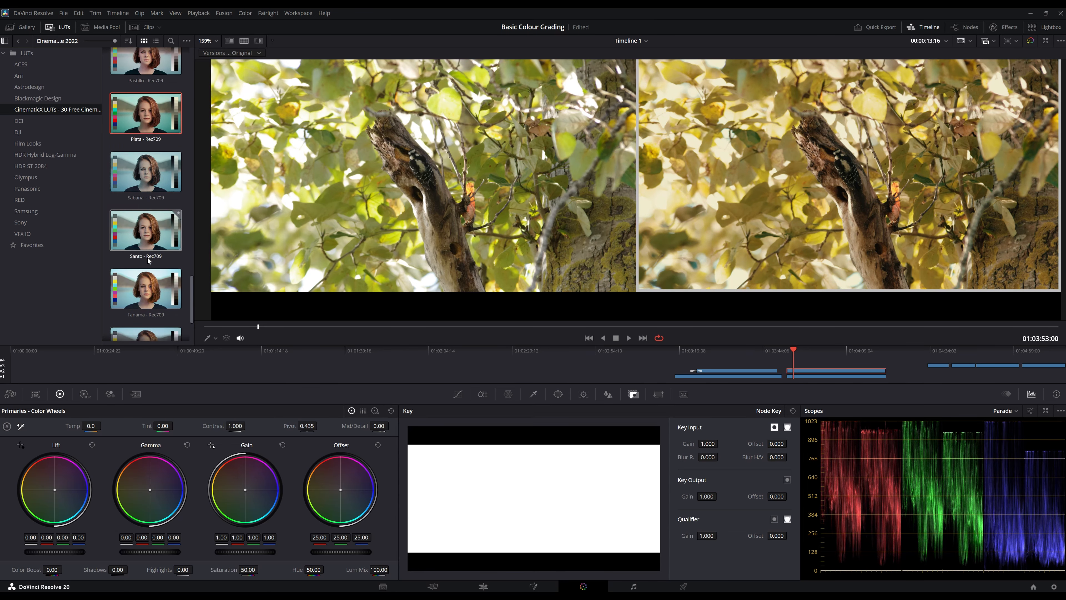
{"action": "left_click", "coordinate": [159, 177]}
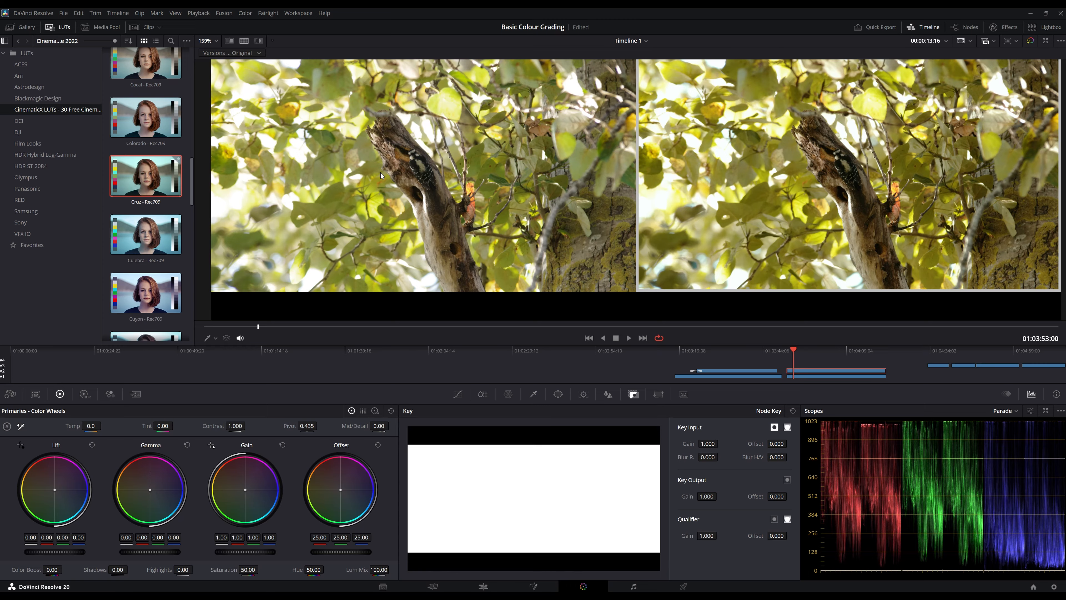
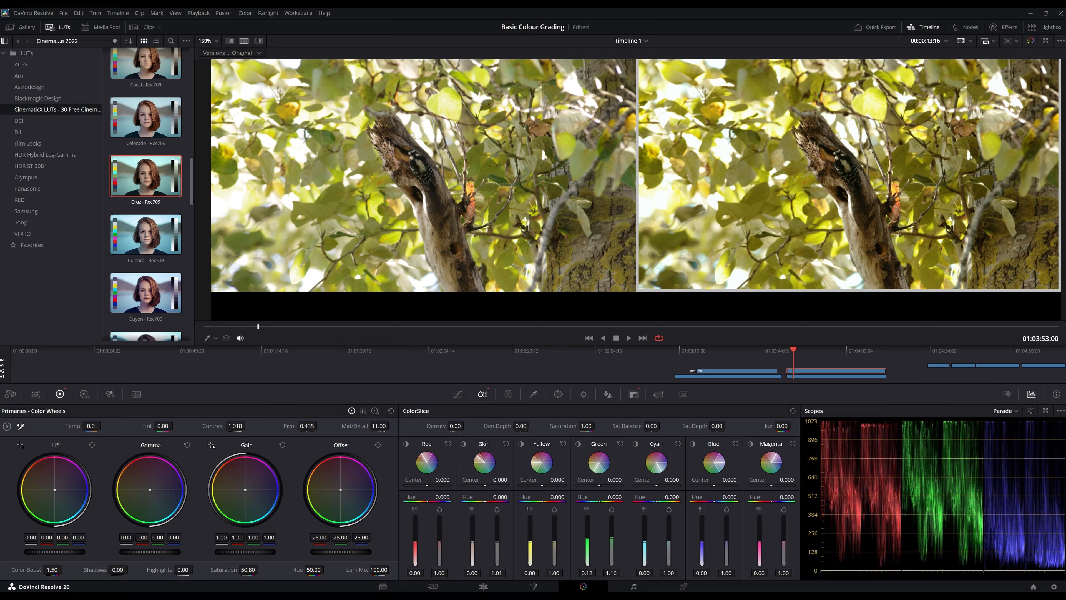
Step: In ColorSlice, set Skin to density 0.17 and saturation 1.20, and Yellow to density 0.13 and saturation 1.26
{"action": "left_click_drag", "start_coordinate": [497, 542], "coordinate": [472, 540]}
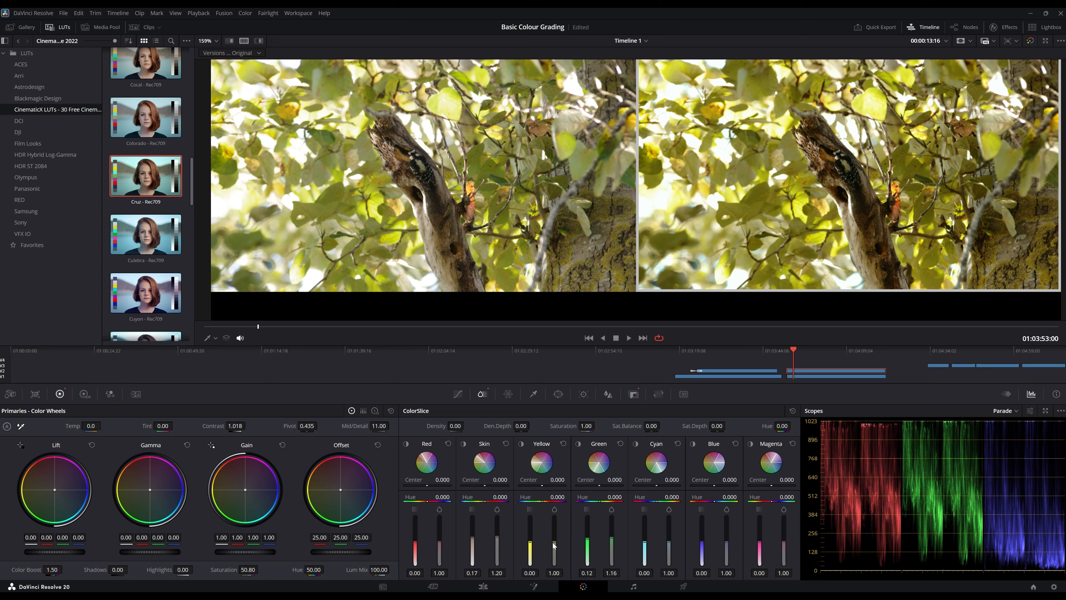
{"action": "mouse_move", "coordinate": [554, 545]}
{"action": "left_mouse_down"}
{"action": "mouse_move", "coordinate": [554, 521]}
{"action": "mouse_move", "coordinate": [554, 534]}
{"action": "left_mouse_up"}
{"action": "mouse_move", "coordinate": [530, 545]}
{"action": "left_mouse_down"}
{"action": "mouse_move", "coordinate": [531, 529]}
{"action": "mouse_move", "coordinate": [530, 545]}
{"action": "left_mouse_up"}
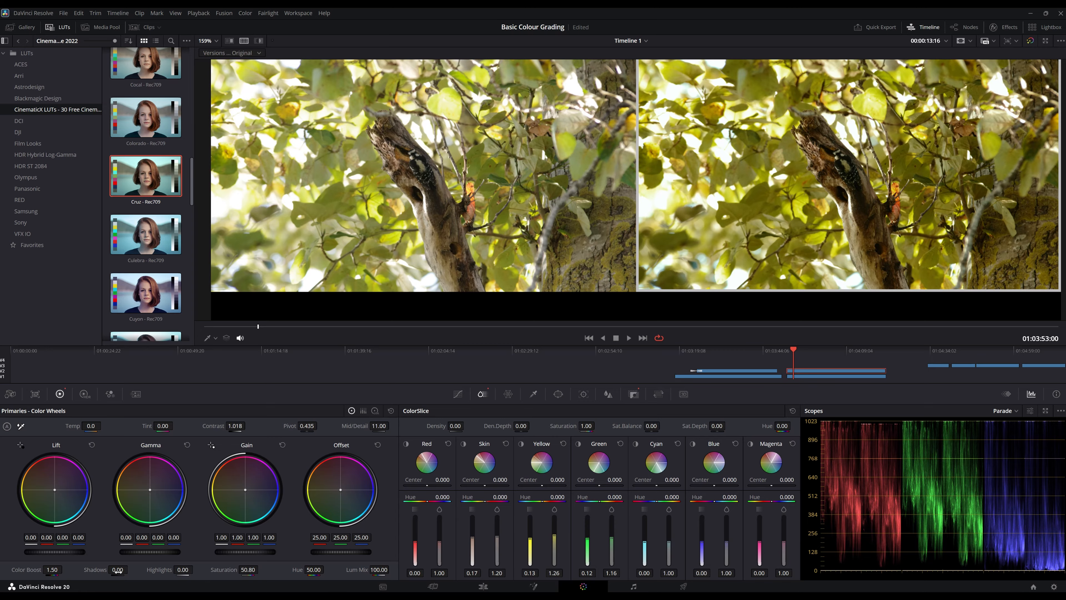
Step: Raise the tree-branch clip's Shadows to 30 and lower its Highlights in the primaries
{"action": "left_click_drag", "start_coordinate": [117, 570], "coordinate": [129, 569]}
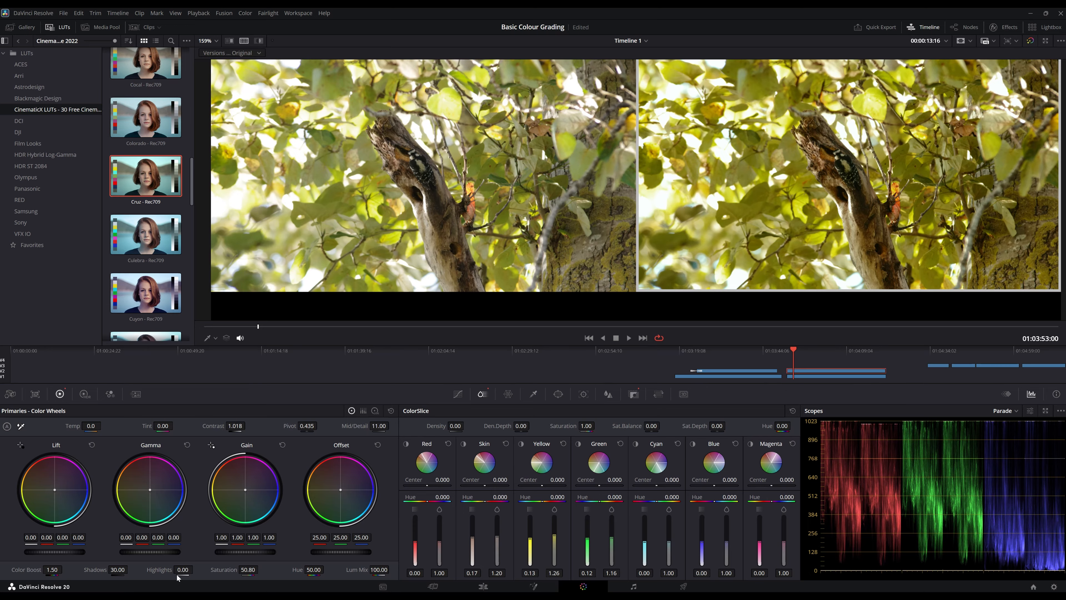
{"action": "left_click_drag", "start_coordinate": [183, 569], "coordinate": [167, 570]}
Step: On the Edit page, trim the start of the Video 2 tree-branch clip and add a 3.7-second Edge Wipe there with a 90-degree angle
{"action": "left_click", "coordinate": [483, 587]}
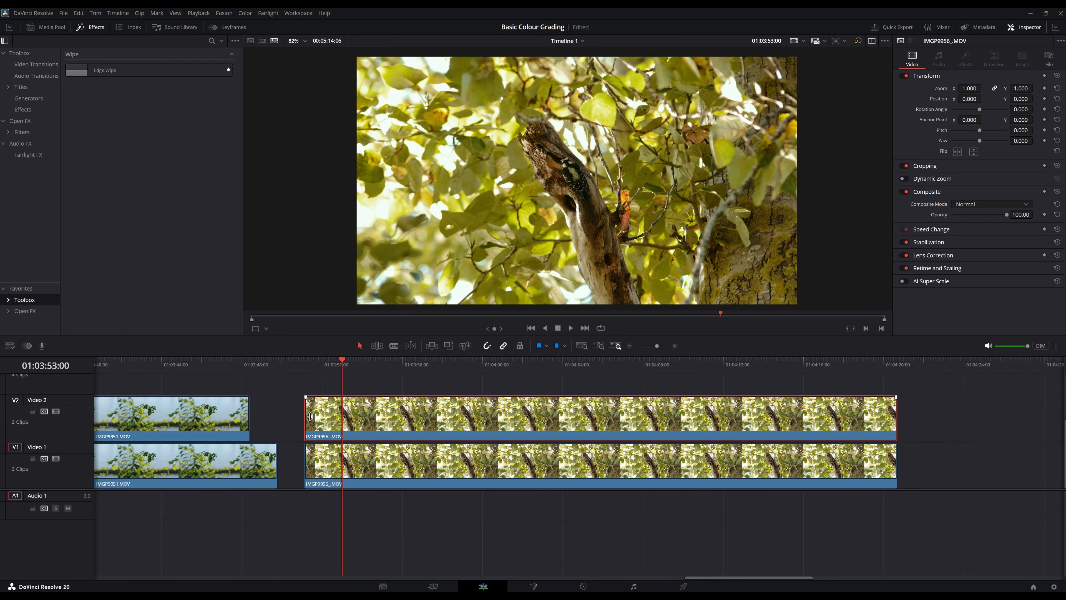
{"action": "left_click_drag", "start_coordinate": [311, 417], "coordinate": [436, 417]}
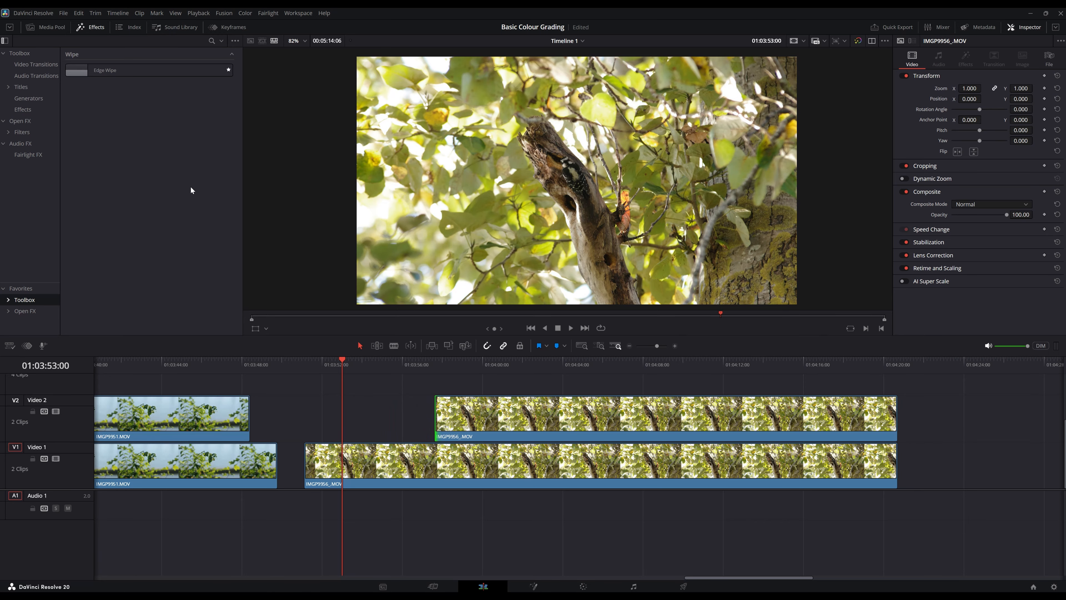
{"action": "left_click_drag", "start_coordinate": [126, 70], "coordinate": [471, 418]}
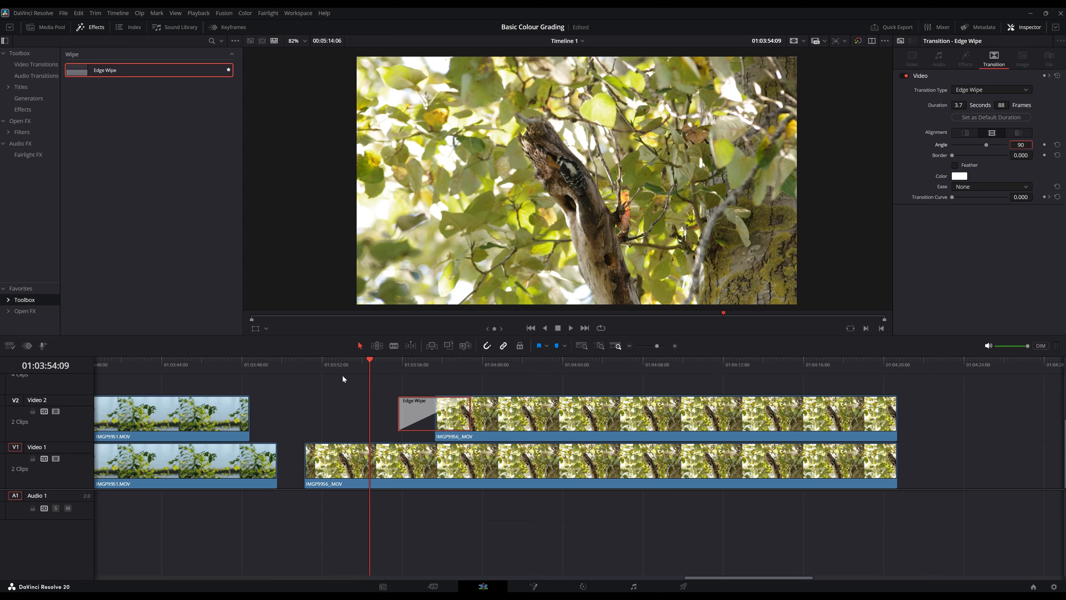
Step: Play back the Edge Wipe on the tree-branch clip to compare the ungraded and graded footage
{"action": "left_click", "coordinate": [347, 362]}
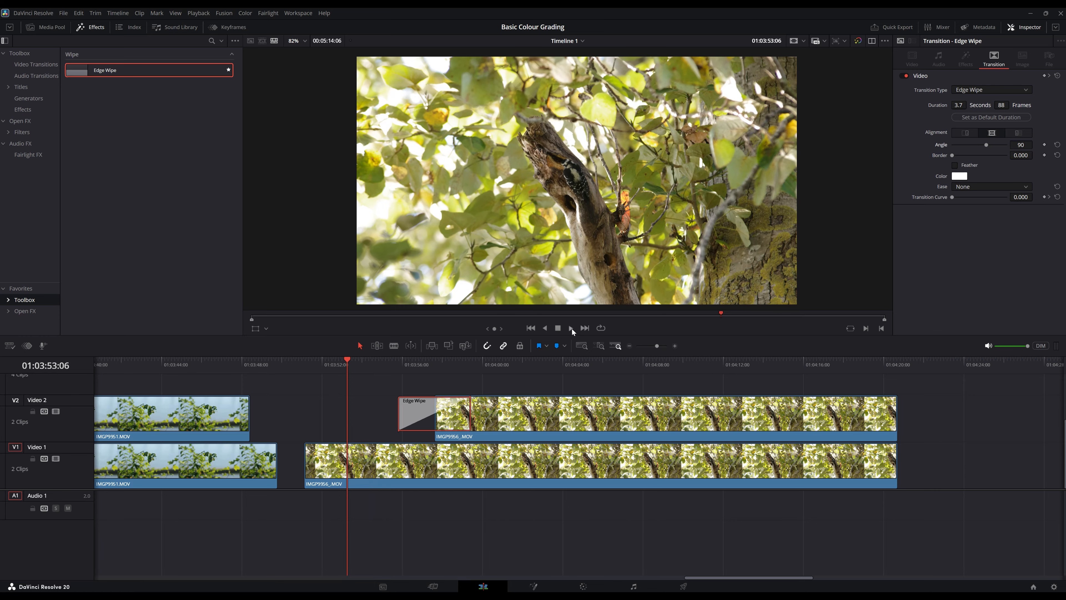
{"action": "left_click", "coordinate": [572, 329]}
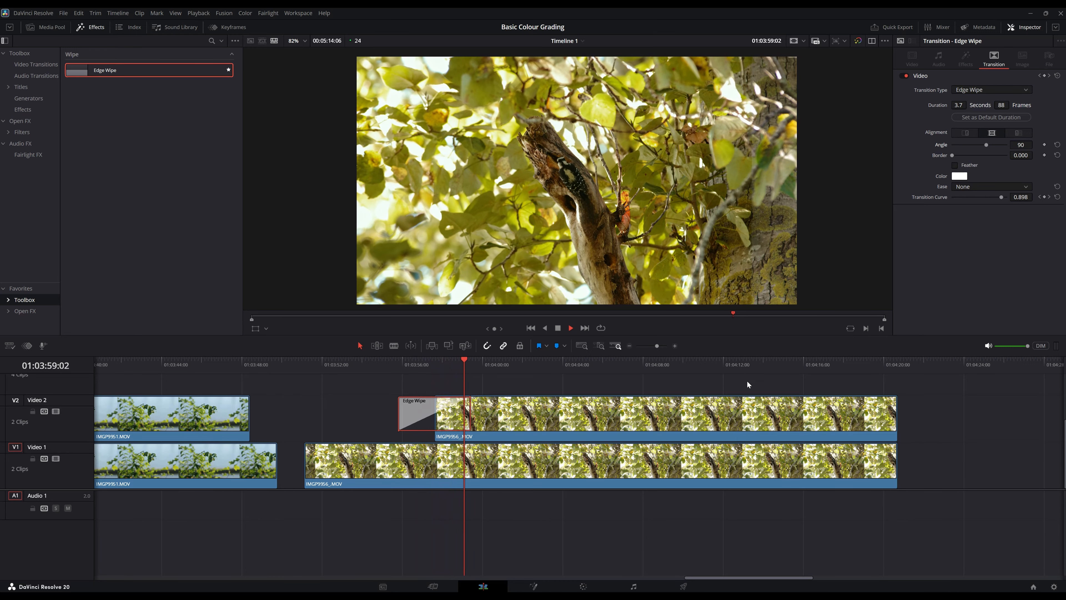
{"action": "left_click", "coordinate": [373, 363]}
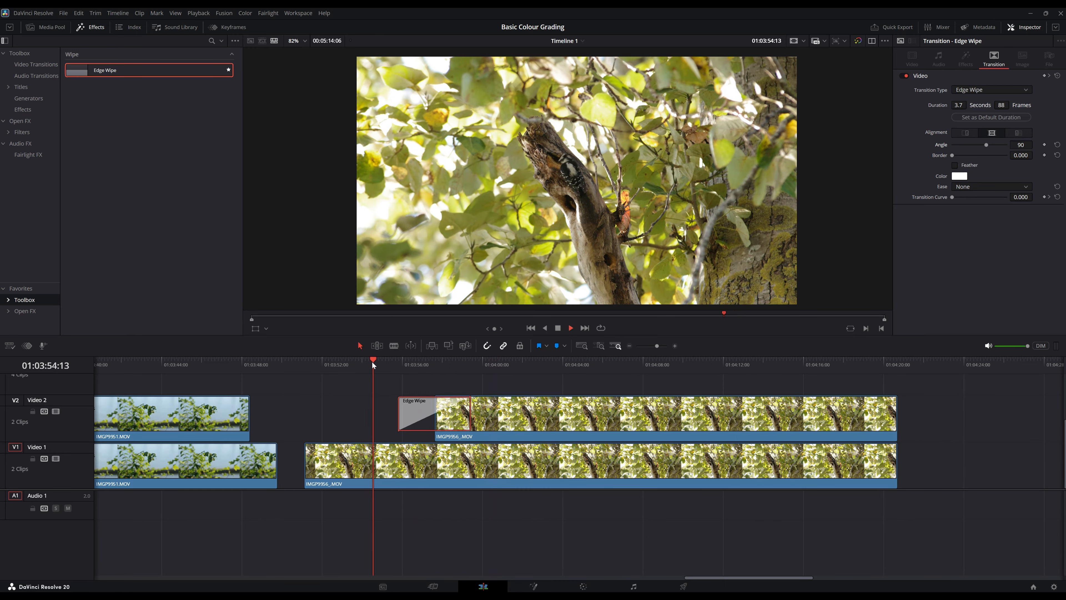
{"action": "key", "text": "space"}
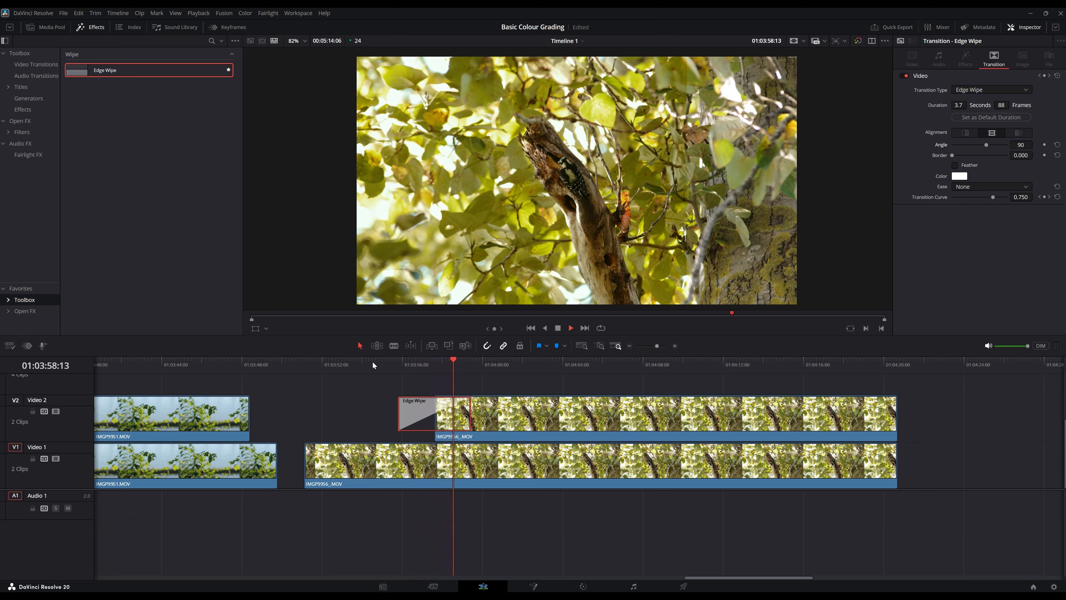
{"action": "key", "text": "space"}
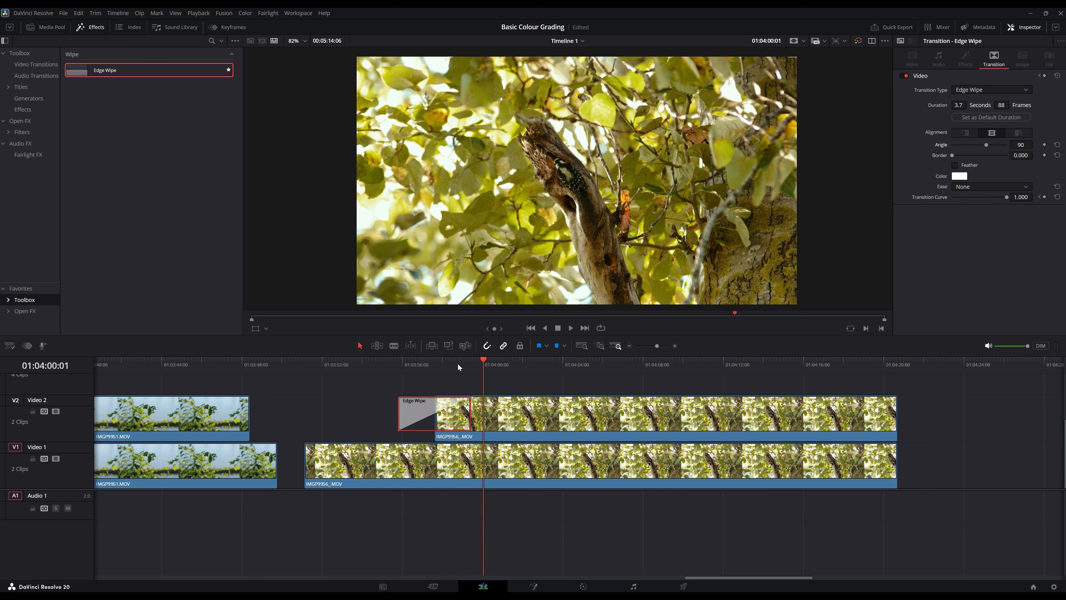
{"action": "left_click_drag", "start_coordinate": [471, 361], "coordinate": [490, 381]}
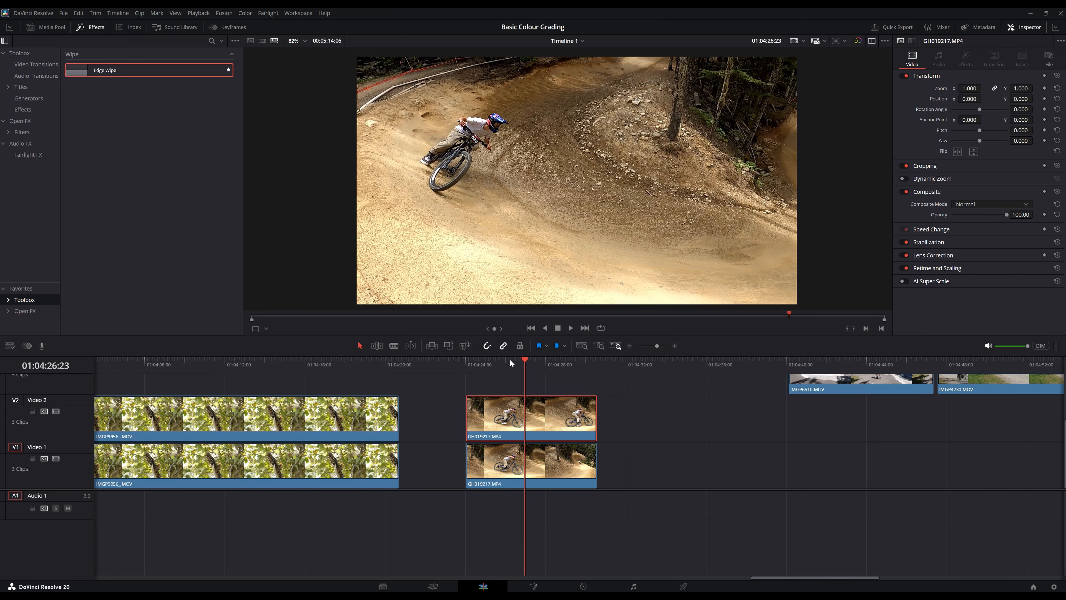
Step: Park the playhead on the mountain-bike clip at 01:04:27:19 and open the Color page
{"action": "left_click_drag", "start_coordinate": [510, 358], "coordinate": [557, 376]}
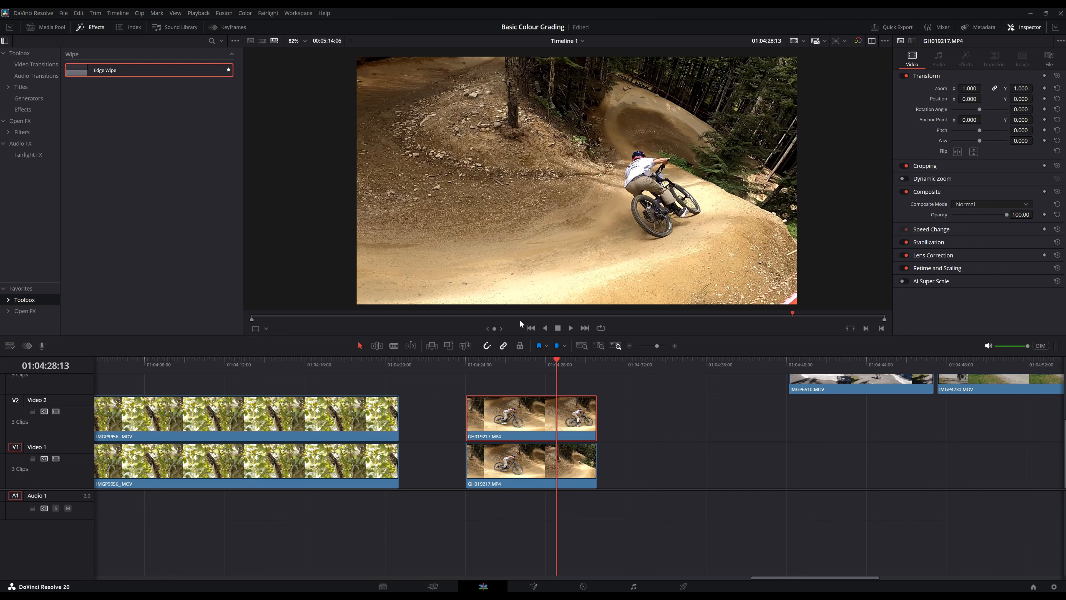
{"action": "mouse_move", "coordinate": [539, 362]}
{"action": "left_mouse_down"}
{"action": "mouse_move", "coordinate": [488, 365]}
{"action": "mouse_move", "coordinate": [553, 368]}
{"action": "mouse_move", "coordinate": [486, 380]}
{"action": "mouse_move", "coordinate": [542, 380]}
{"action": "left_mouse_up"}
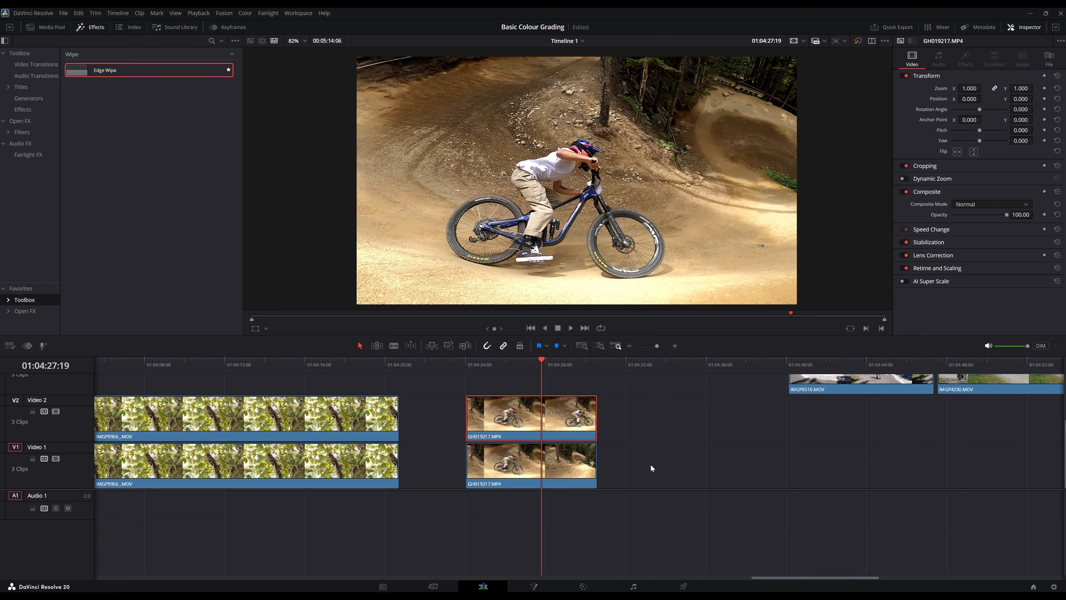
{"action": "left_click", "coordinate": [584, 587]}
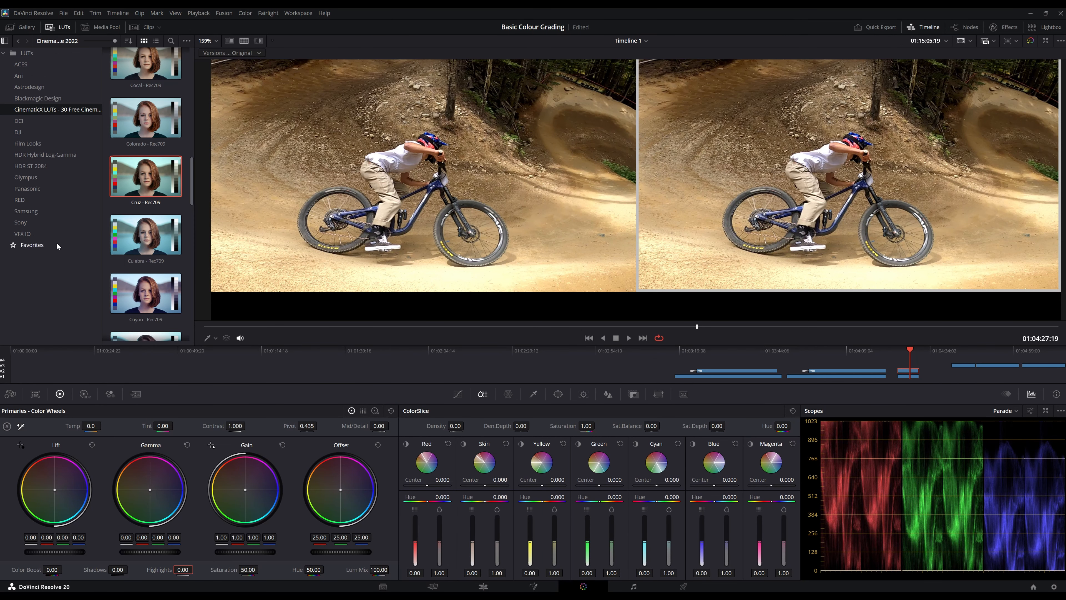
Step: Try the Deseado, Grande and Juan Rec709 LUTs on the mountain-bike clip
{"action": "scroll", "coordinate": [145, 111], "scroll_direction": "up", "scroll_amount": 3}
{"action": "scroll", "coordinate": [144, 110], "scroll_direction": "up", "scroll_amount": 8}
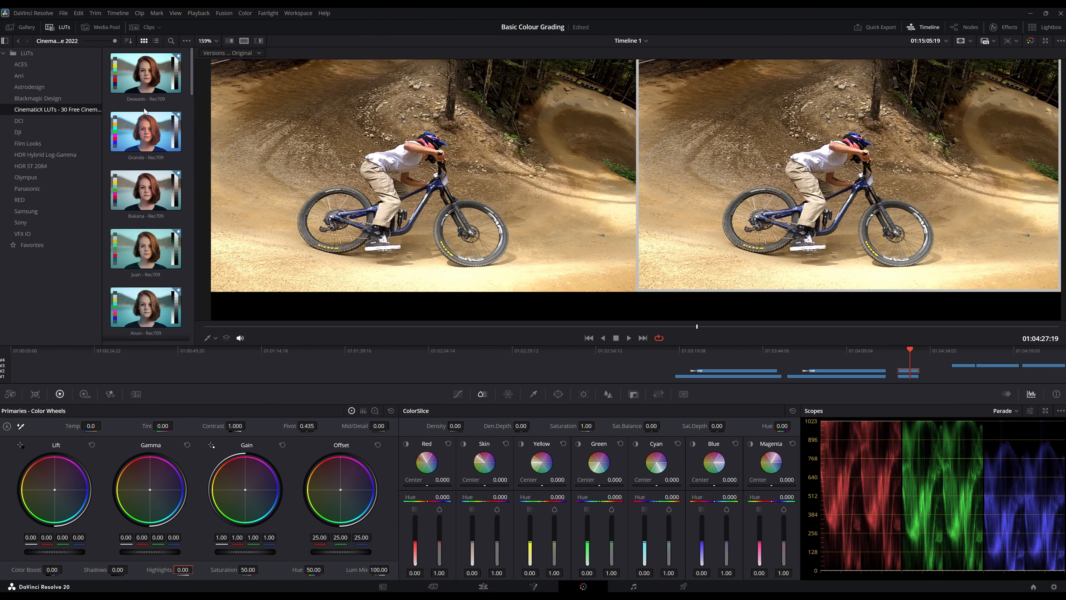
{"action": "scroll", "coordinate": [159, 96], "scroll_direction": "up", "scroll_amount": 2}
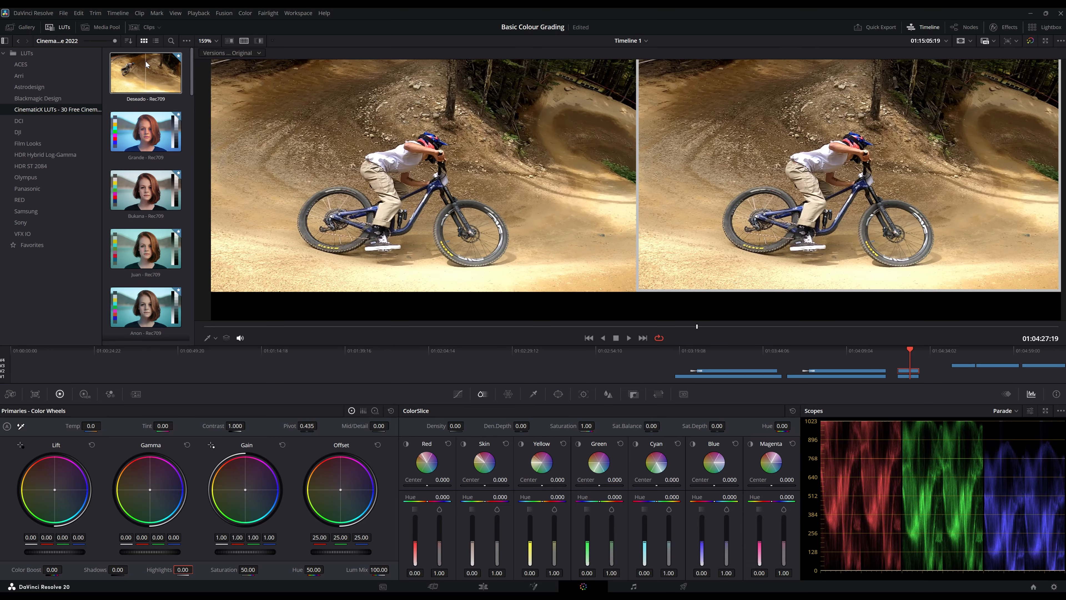
{"action": "double_click", "coordinate": [145, 73]}
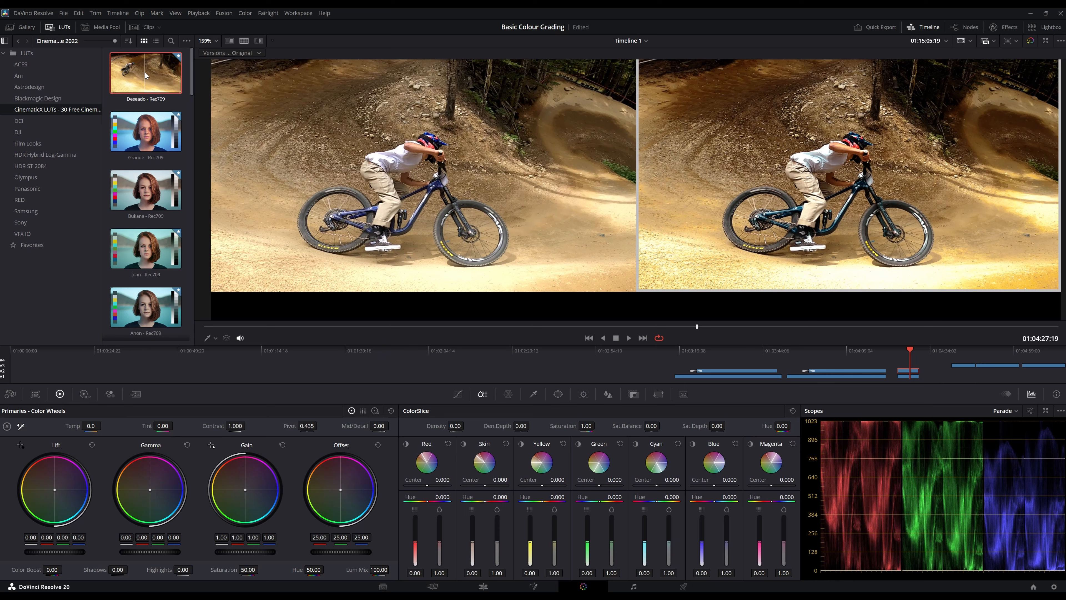
{"action": "double_click", "coordinate": [152, 125]}
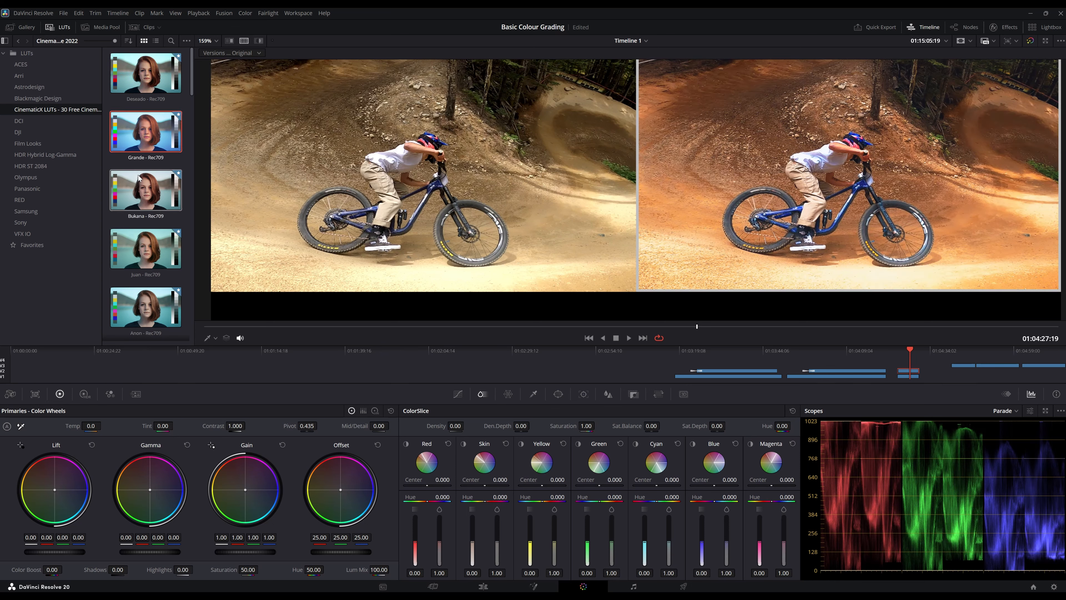
{"action": "double_click", "coordinate": [143, 253]}
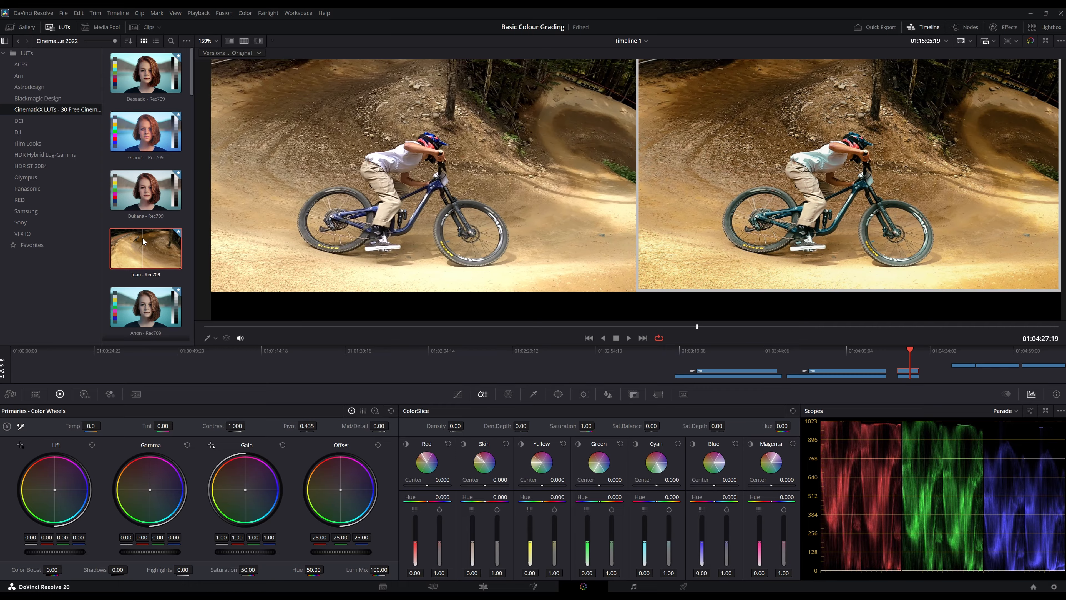
Step: Try the Anon, Limay and Matilde Rec709 LUTs on the mountain-bike clip, ending with Gurabo - Rec709
{"action": "scroll", "coordinate": [142, 236], "scroll_direction": "down", "scroll_amount": 1}
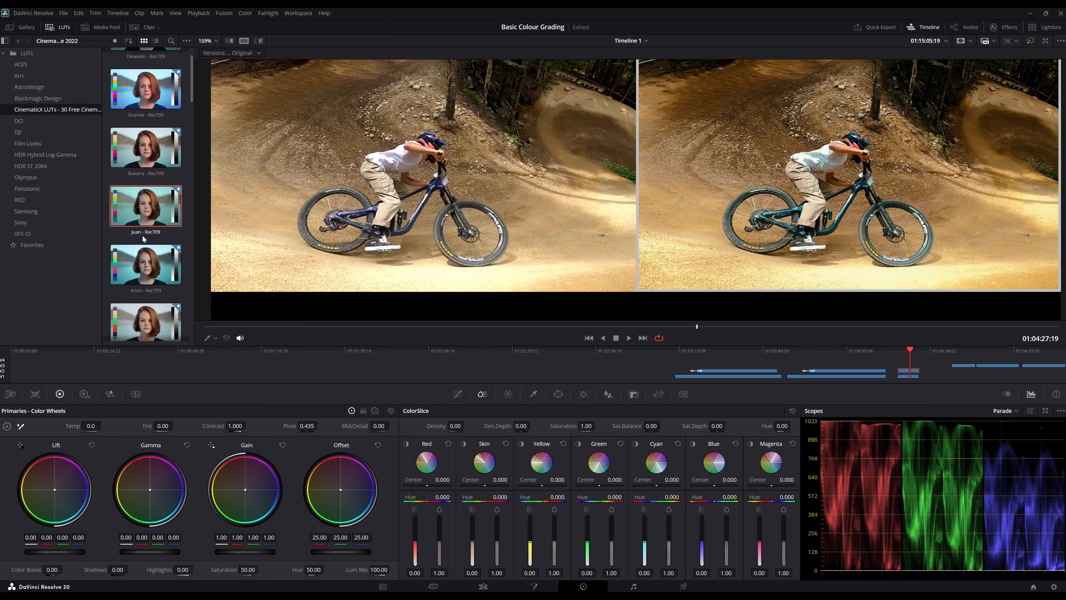
{"action": "double_click", "coordinate": [144, 263]}
{"action": "scroll", "coordinate": [148, 251], "scroll_direction": "down", "scroll_amount": 1}
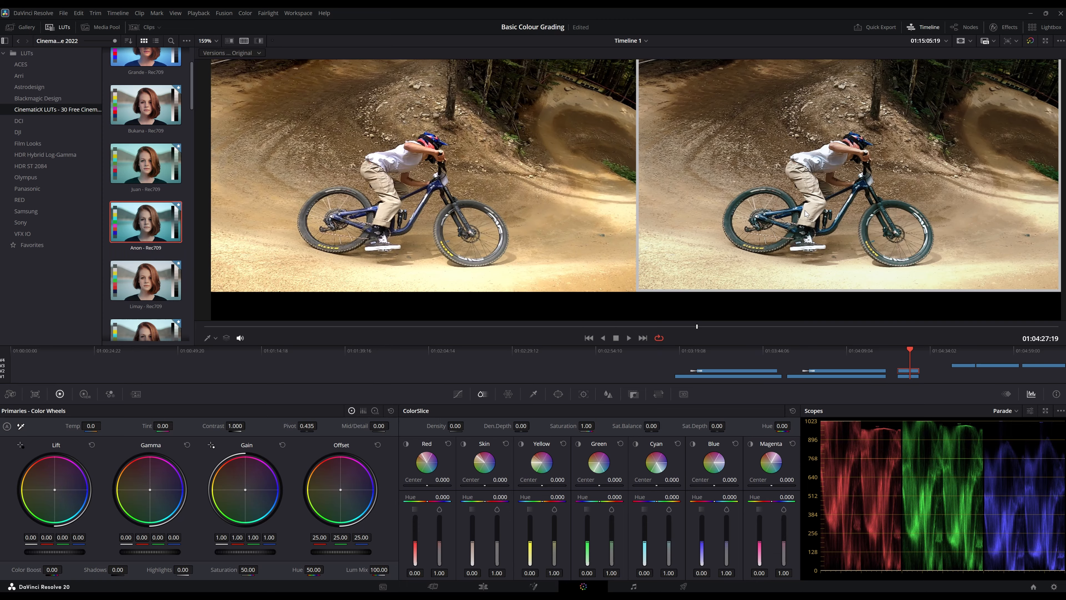
{"action": "left_click", "coordinate": [153, 283]}
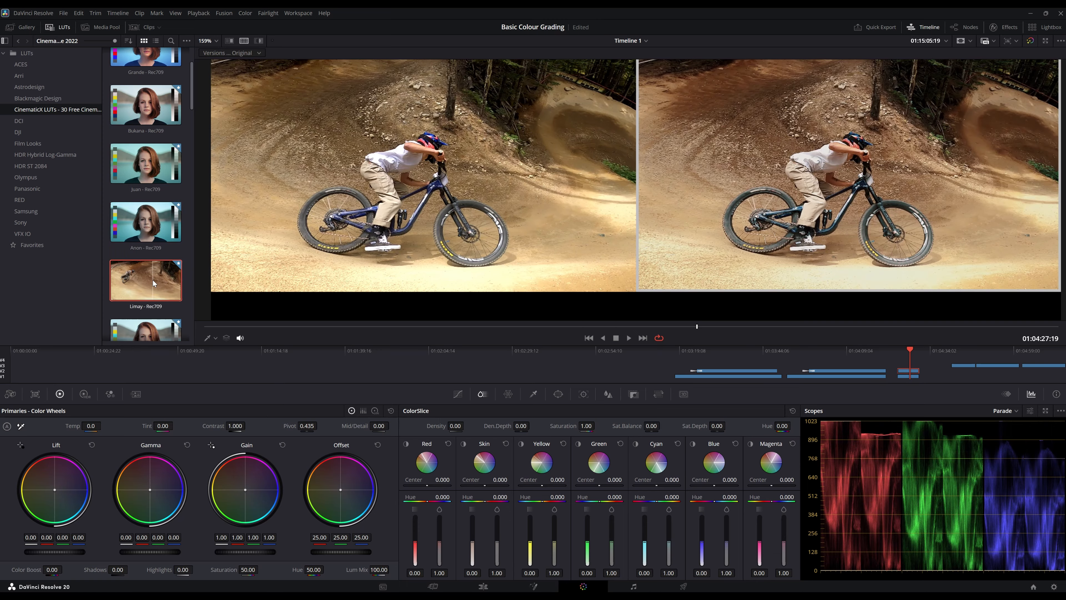
{"action": "scroll", "coordinate": [152, 280], "scroll_direction": "down", "scroll_amount": 1}
{"action": "left_click", "coordinate": [151, 303]}
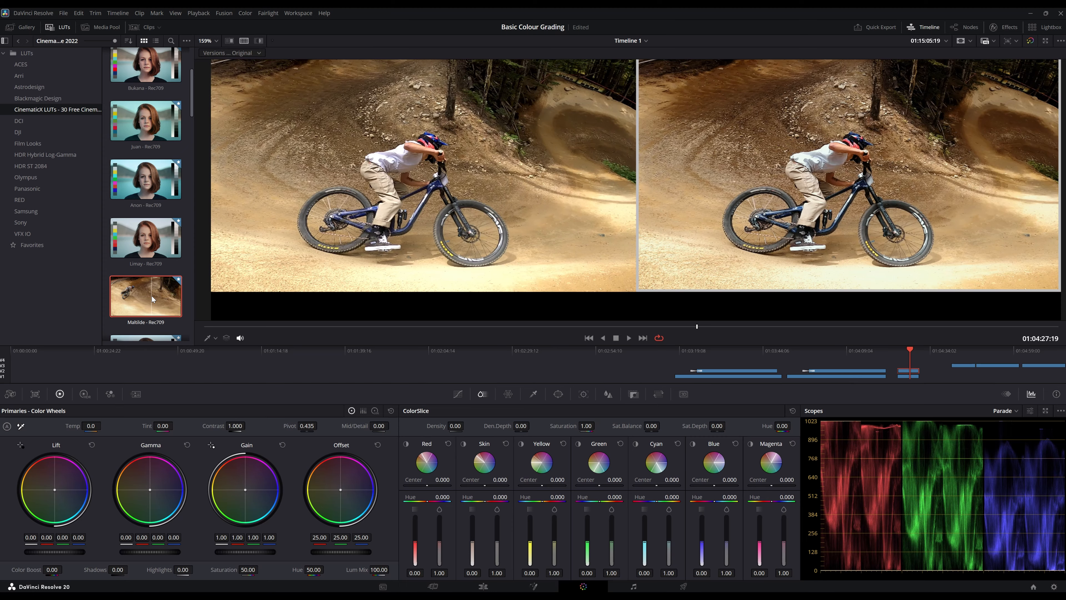
{"action": "scroll", "coordinate": [158, 277], "scroll_direction": "down", "scroll_amount": 2}
{"action": "left_click", "coordinate": [151, 270]}
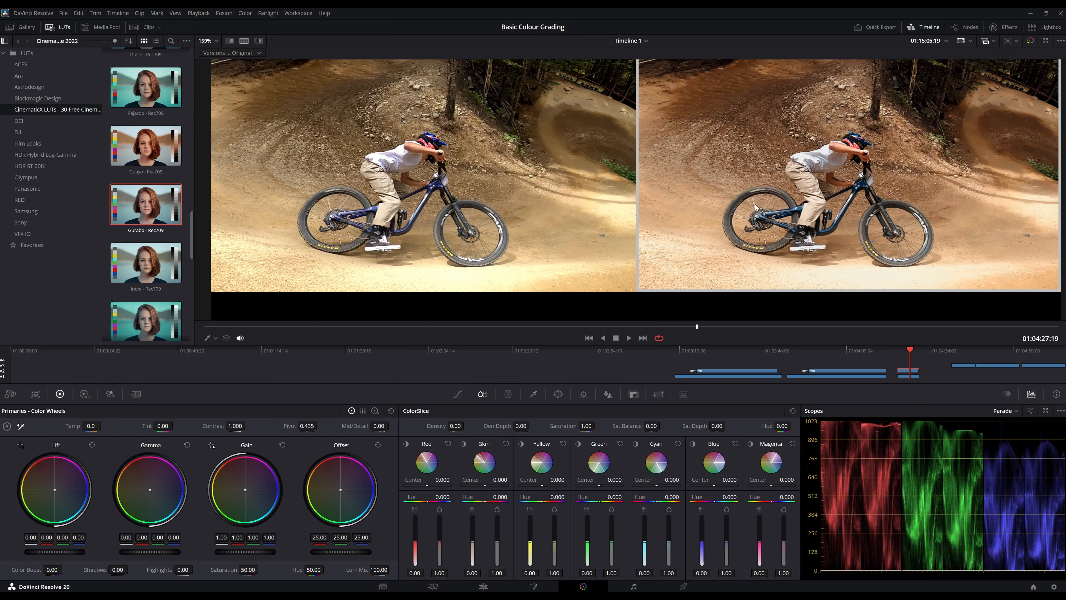
Step: Set the bike clip's key output gain to 0.918, Mid/Detail to 7.00 and contrast to 1.014, and open the ColorSlice controls
{"action": "left_click", "coordinate": [633, 394]}
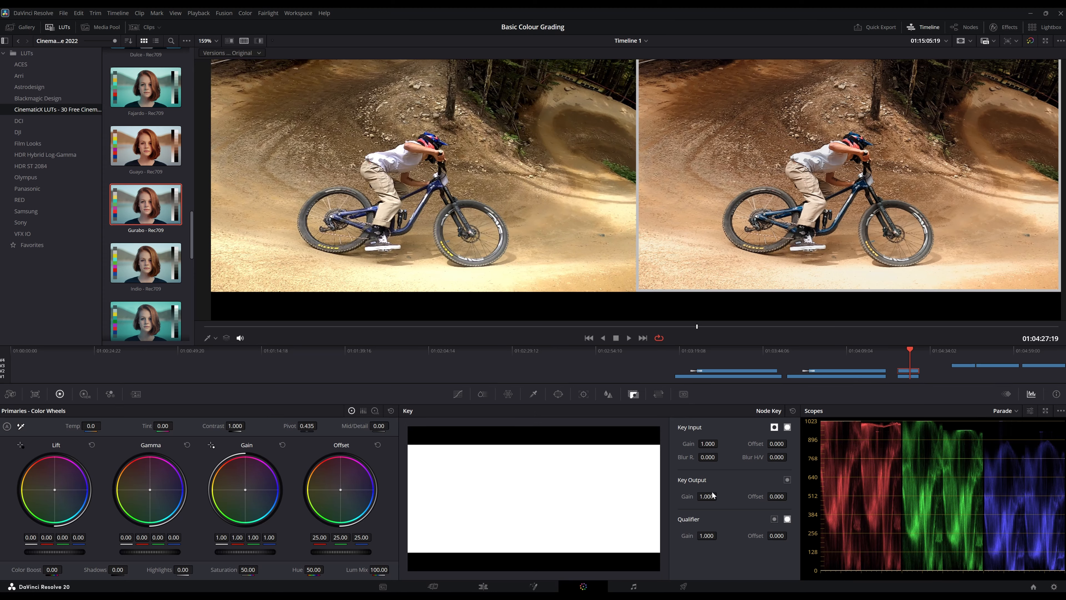
{"action": "left_click_drag", "start_coordinate": [716, 496], "coordinate": [710, 496]}
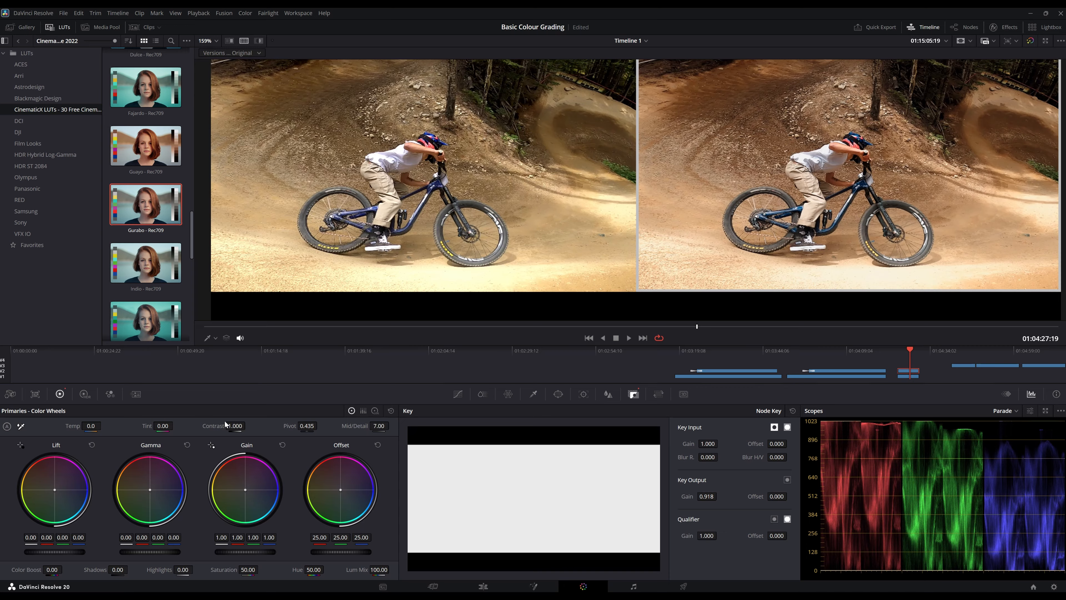
{"action": "left_click_drag", "start_coordinate": [223, 427], "coordinate": [248, 426]}
{"action": "left_click", "coordinate": [559, 394]}
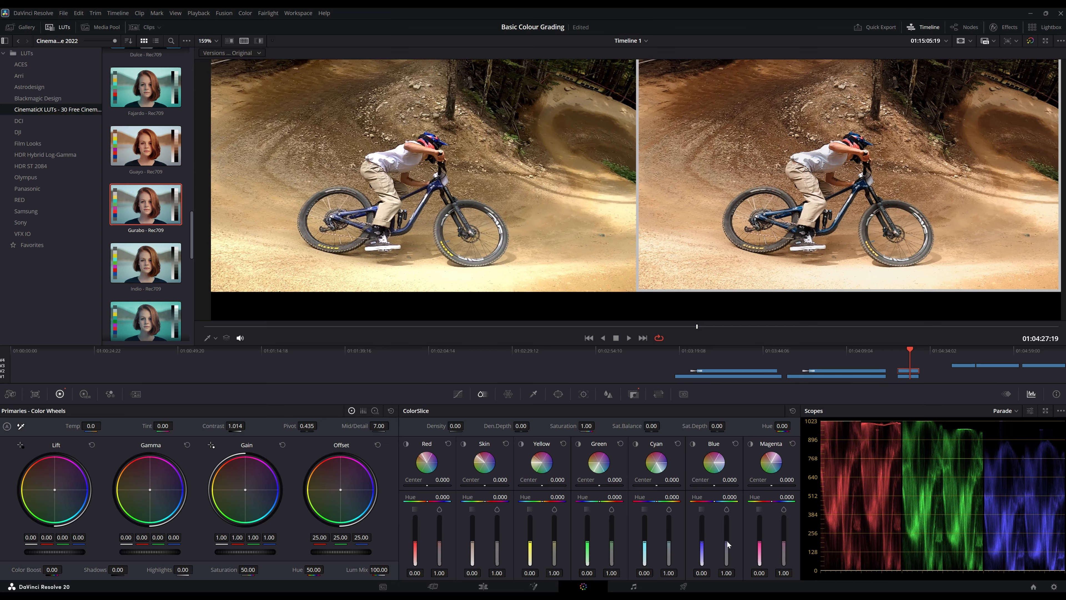
Step: Fine-tune the bike clip's blue, green and red saturation and the red density with ColorSlice, and return to the Edit page
{"action": "left_click_drag", "start_coordinate": [727, 541], "coordinate": [650, 528]}
{"action": "left_click_drag", "start_coordinate": [611, 541], "coordinate": [612, 534]}
{"action": "mouse_move", "coordinate": [440, 540]}
{"action": "left_mouse_down"}
{"action": "mouse_move", "coordinate": [440, 517]}
{"action": "mouse_move", "coordinate": [439, 528]}
{"action": "left_mouse_up"}
{"action": "mouse_move", "coordinate": [415, 544]}
{"action": "left_mouse_down"}
{"action": "mouse_move", "coordinate": [415, 527]}
{"action": "mouse_move", "coordinate": [415, 566]}
{"action": "mouse_move", "coordinate": [414, 517]}
{"action": "mouse_move", "coordinate": [415, 541]}
{"action": "left_mouse_up"}
{"action": "left_click", "coordinate": [483, 587]}
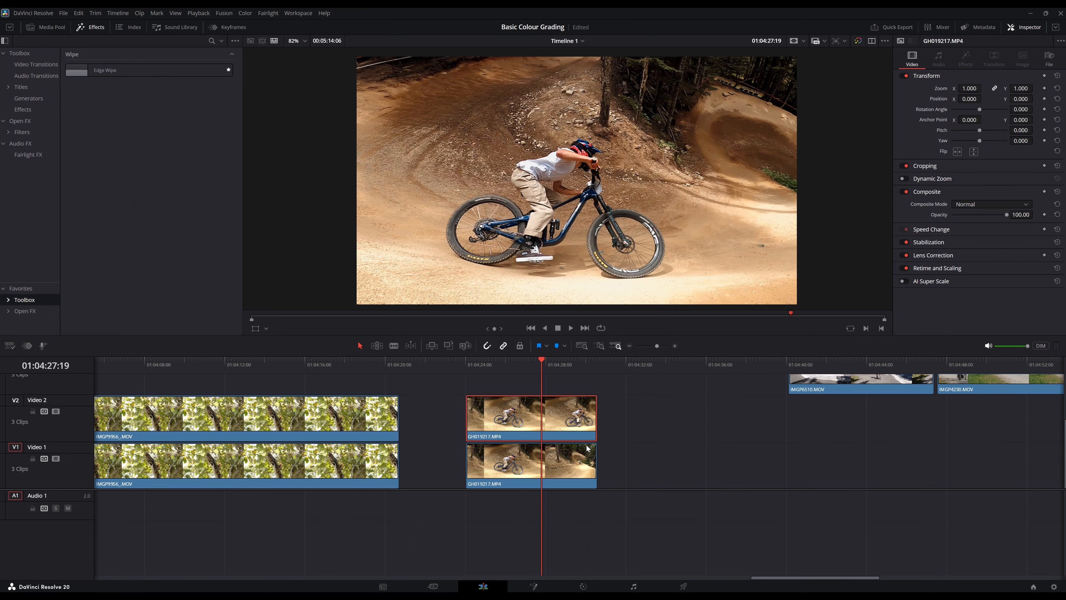
Step: Play the mountain-bike clip from its start at 01:04:24:01 through the Edge Wipe to compare the grades
{"action": "left_click", "coordinate": [466, 368]}
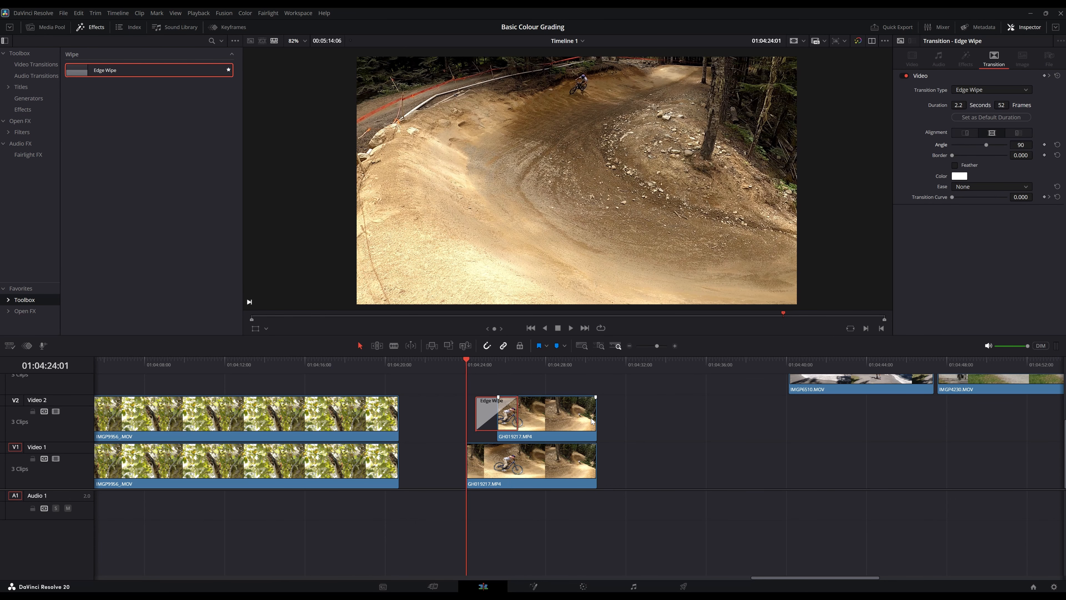
{"action": "key", "text": "space"}
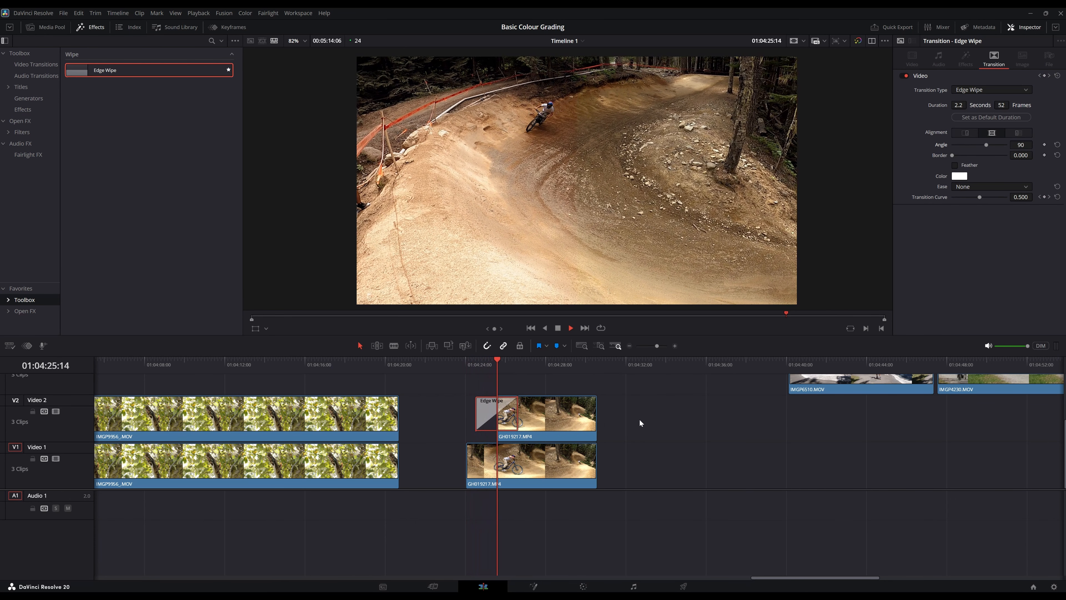
{"action": "key", "text": "space"}
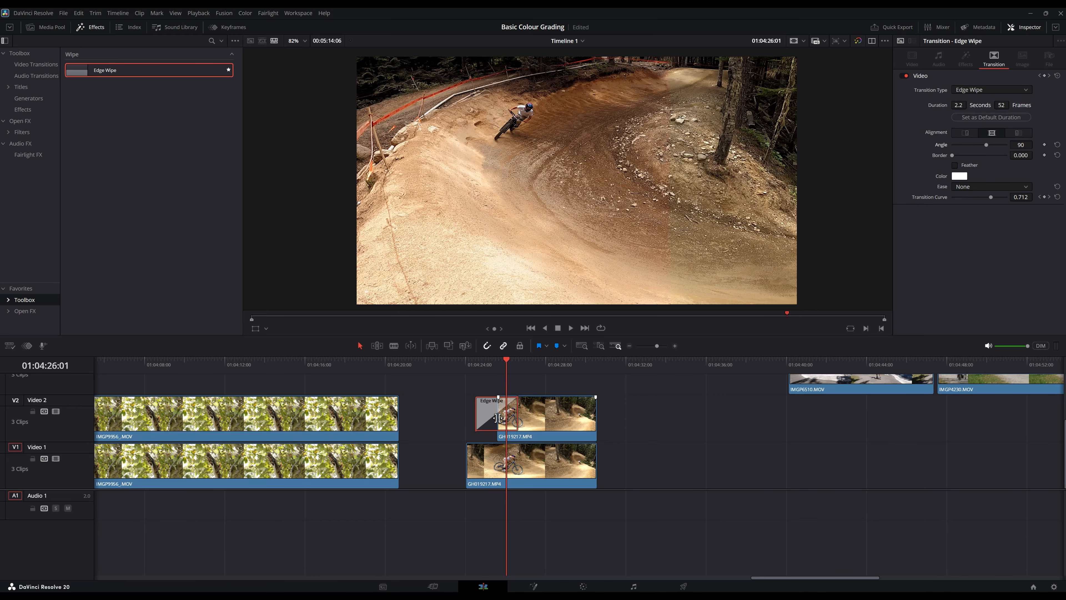
Step: Trim the graded bike clip's start so its Edge Wipe begins at about 01:04:26:01, and replay the comparison
{"action": "left_click", "coordinate": [501, 418]}
{"action": "left_click_drag", "start_coordinate": [501, 418], "coordinate": [536, 416]}
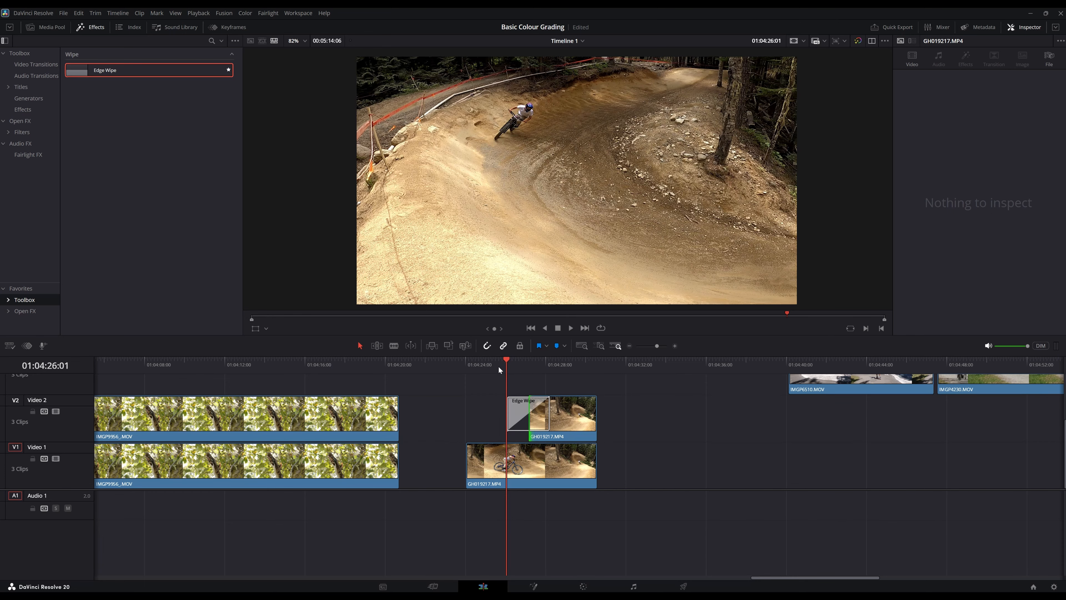
{"action": "left_click_drag", "start_coordinate": [500, 366], "coordinate": [465, 366]}
{"action": "key", "text": "space"}
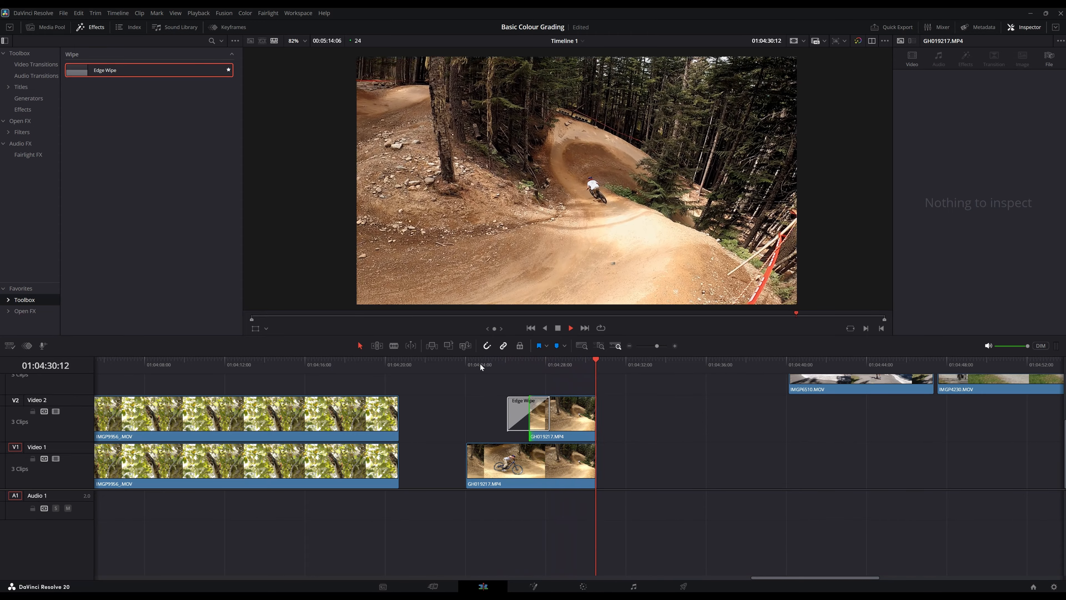
{"action": "left_click", "coordinate": [480, 362]}
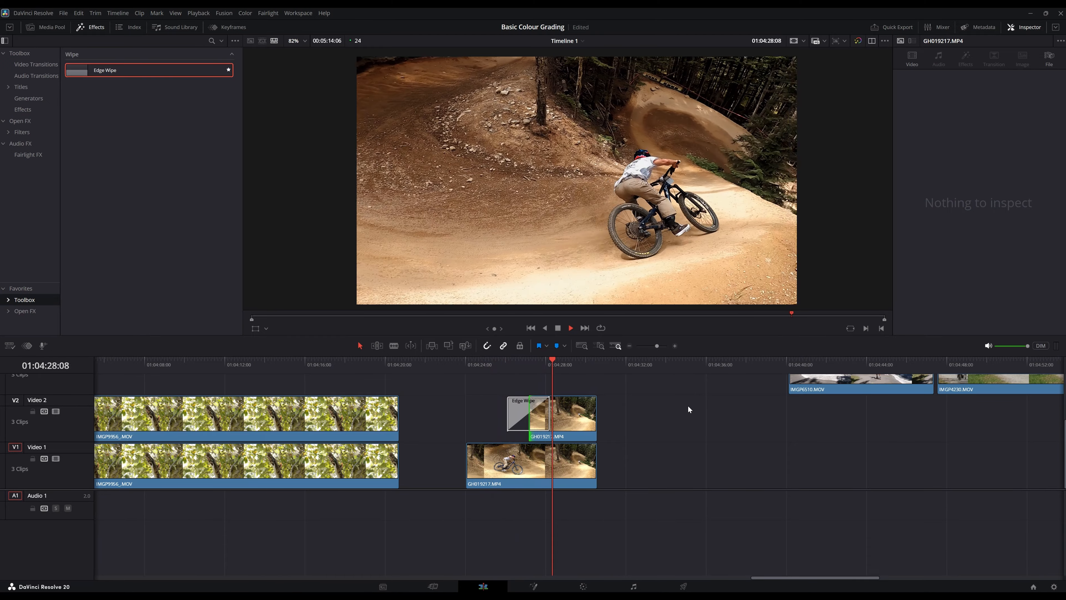
{"action": "left_click", "coordinate": [489, 368]}
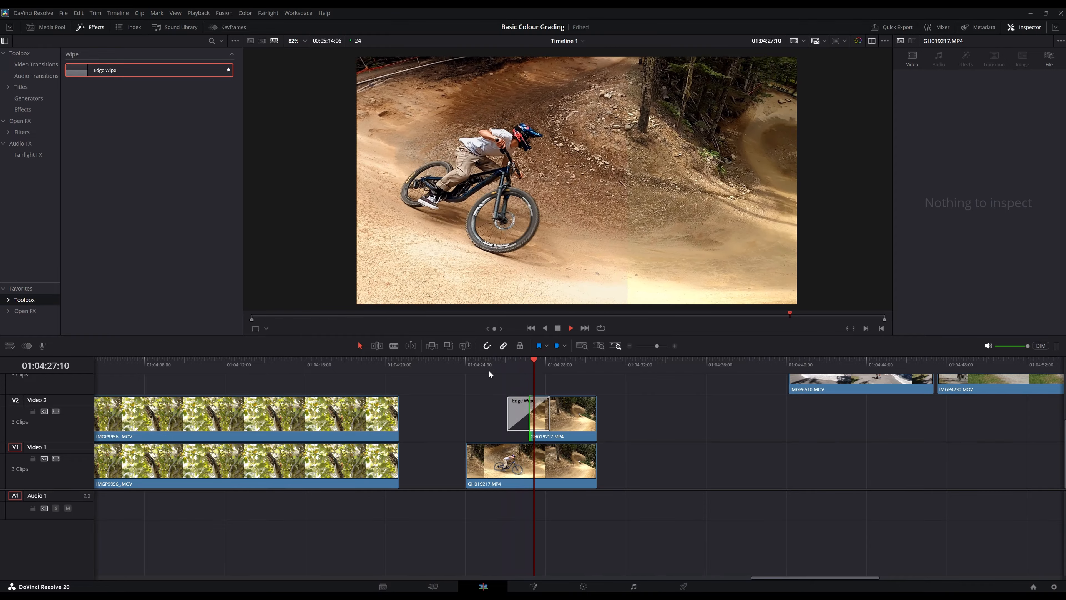
{"action": "key", "text": "space"}
{"action": "left_click_drag", "start_coordinate": [531, 360], "coordinate": [516, 370]}
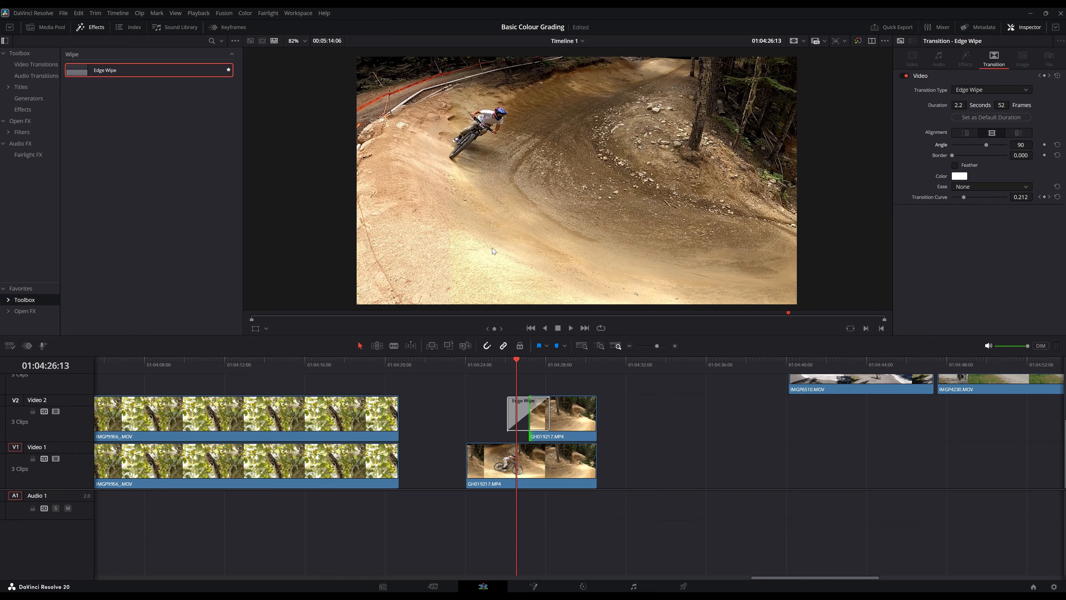
Step: Shift the bike clip's Edge Wipe slightly later by trimming the graded clip's start again, and play back the result
{"action": "left_click_drag", "start_coordinate": [519, 362], "coordinate": [549, 414]}
{"action": "left_click", "coordinate": [532, 414]}
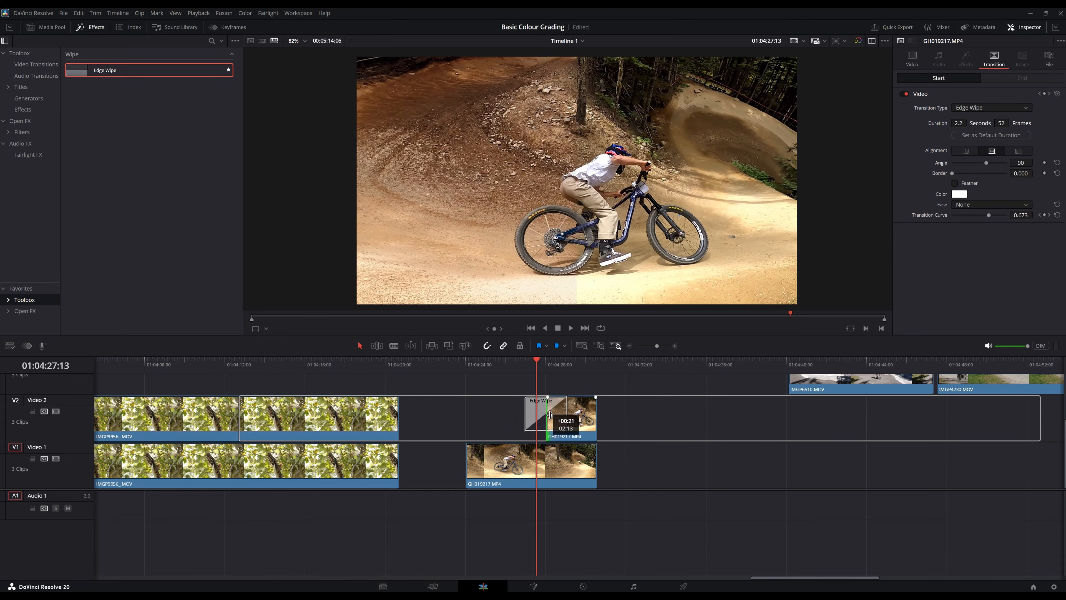
{"action": "left_click", "coordinate": [544, 397]}
{"action": "left_click_drag", "start_coordinate": [537, 368], "coordinate": [496, 370]}
{"action": "left_click", "coordinate": [527, 378]}
{"action": "key", "text": "space"}
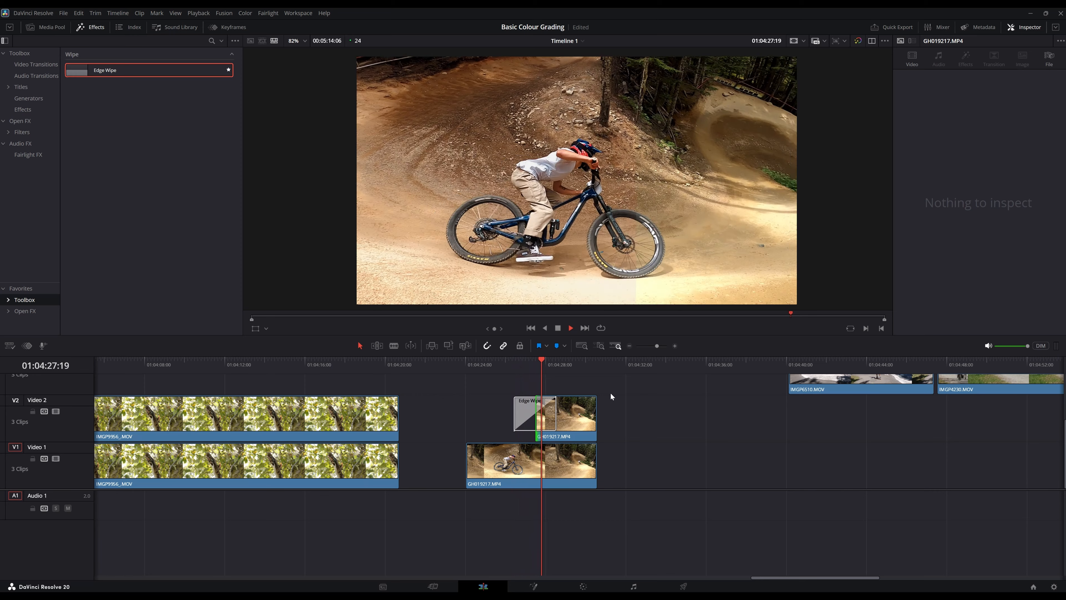
{"action": "key", "text": "space"}
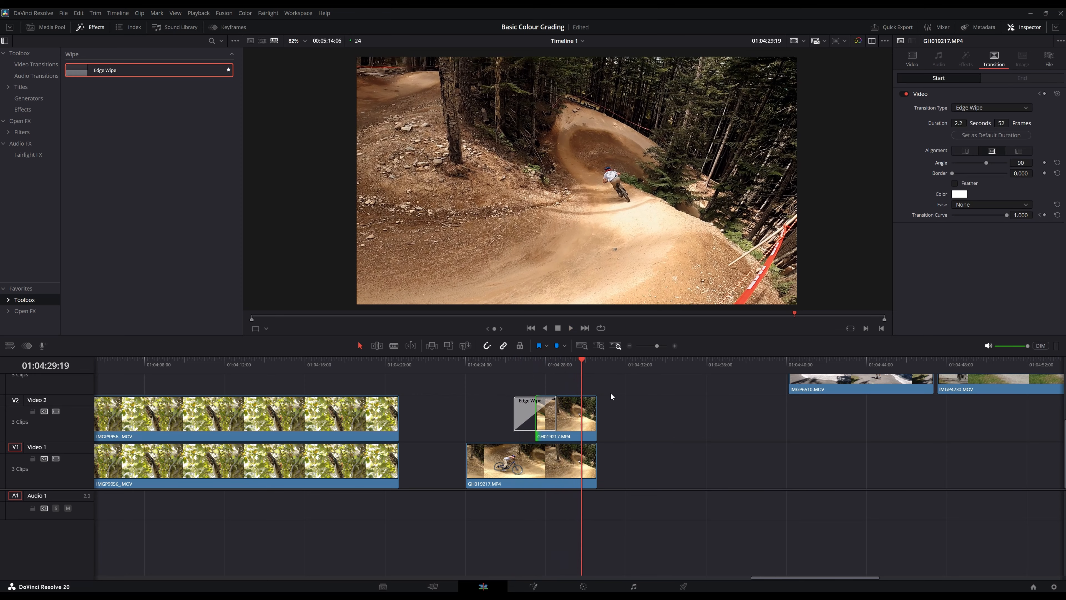
Step: Place the IMGP6510.MOV skateboard clip on Video 1 and Video 2, park the playhead at 01:04:33:19 and open the Color page
{"action": "left_click_drag", "start_coordinate": [837, 381], "coordinate": [669, 462]}
{"action": "left_click_drag", "start_coordinate": [663, 366], "coordinate": [708, 375]}
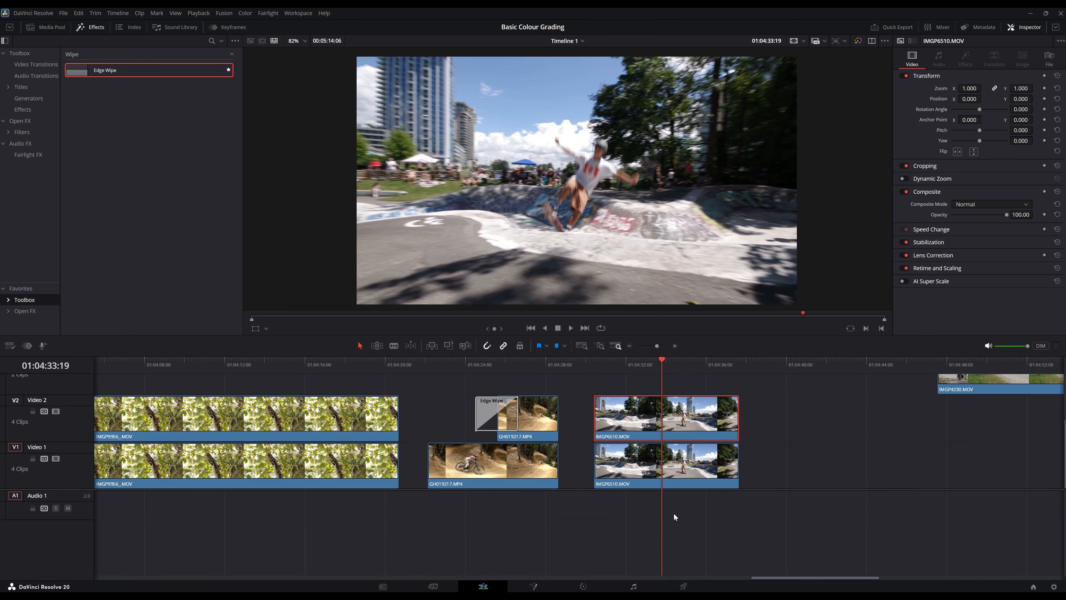
{"action": "left_click", "coordinate": [583, 585]}
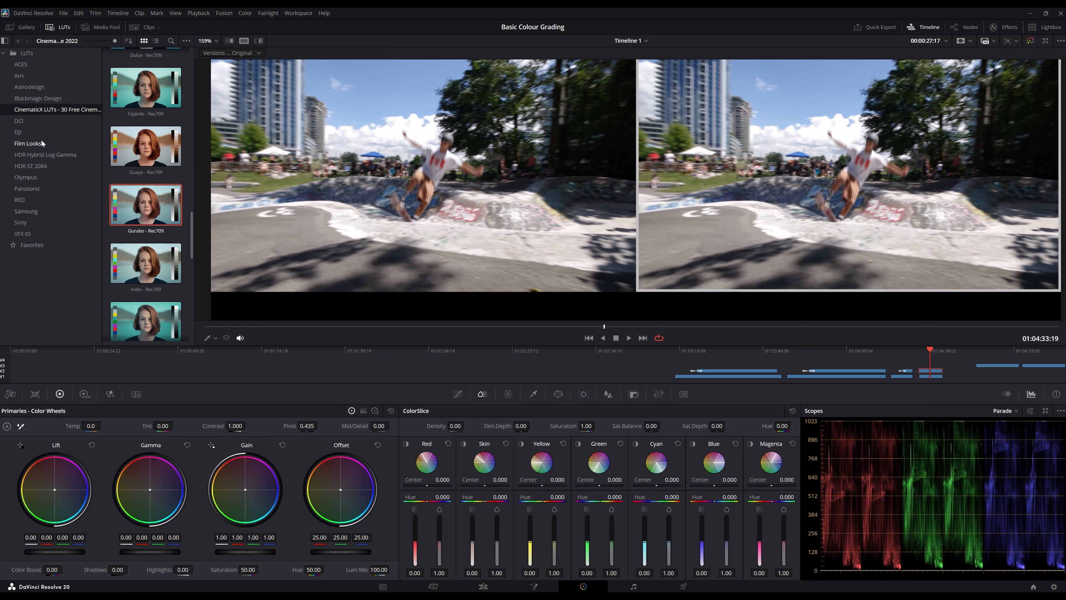
Step: Browse the Film Looks and Favorites LUTs, and apply Rec709 Fujifilm 3513DI D60 to the skateboard clip
{"action": "left_click", "coordinate": [26, 142]}
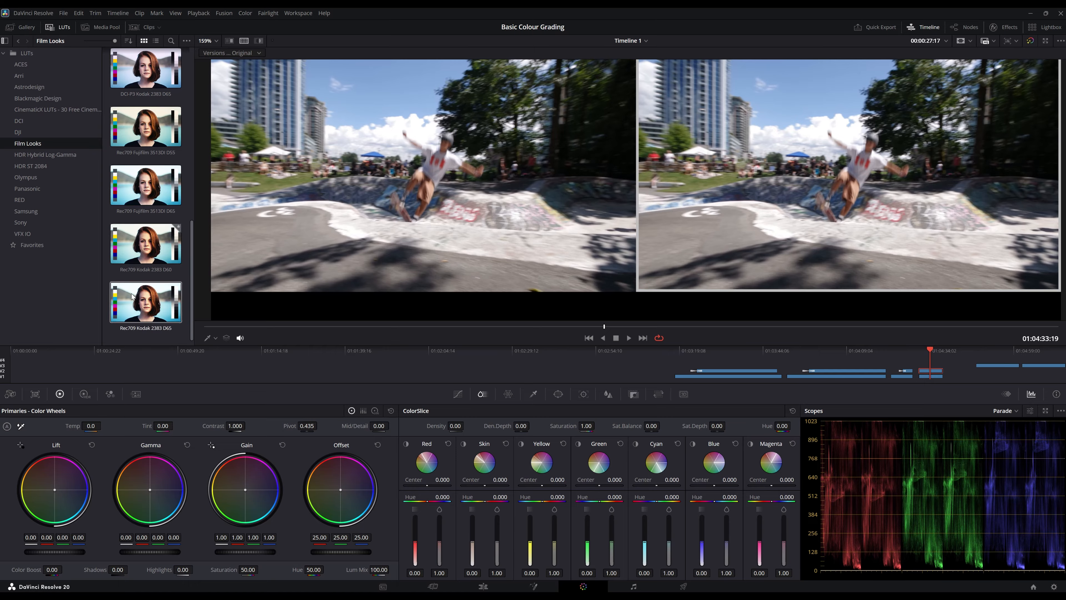
{"action": "scroll", "coordinate": [151, 244], "scroll_direction": "up", "scroll_amount": 10}
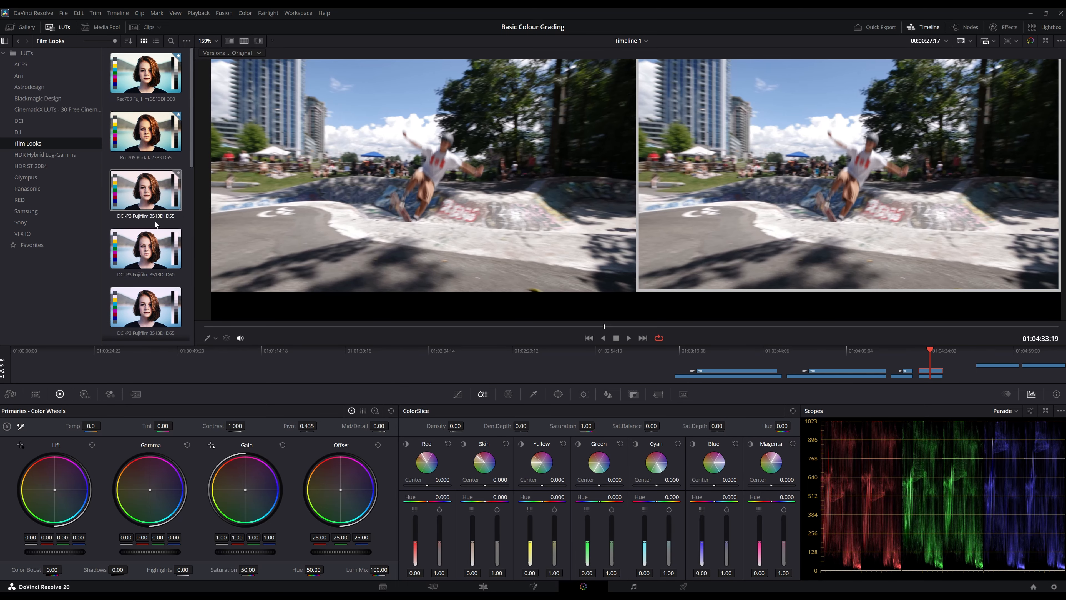
{"action": "scroll", "coordinate": [161, 197], "scroll_direction": "down", "scroll_amount": 8}
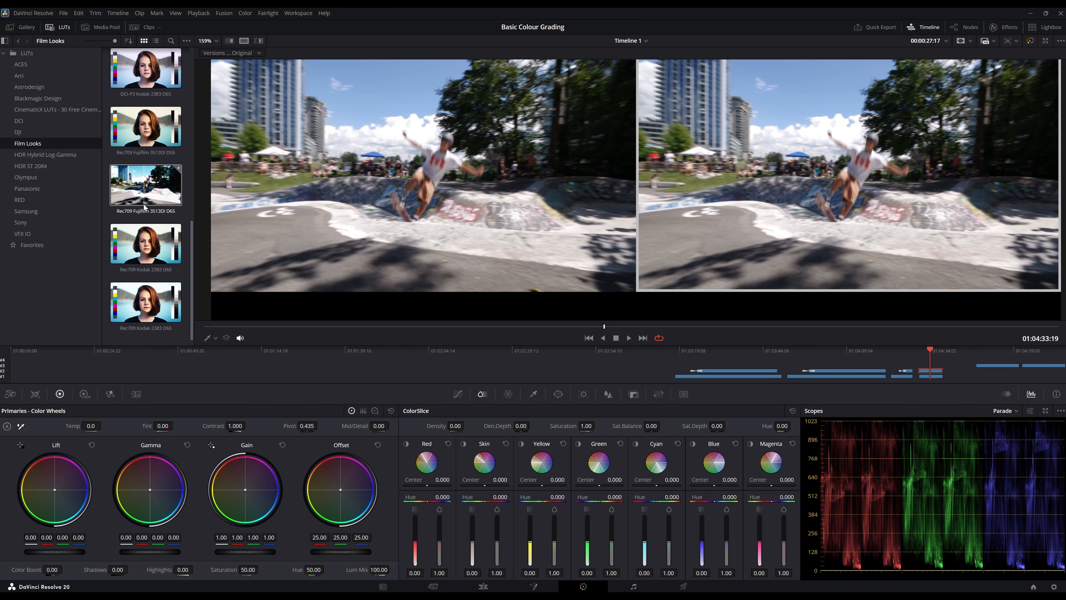
{"action": "scroll", "coordinate": [147, 186], "scroll_direction": "up", "scroll_amount": 10}
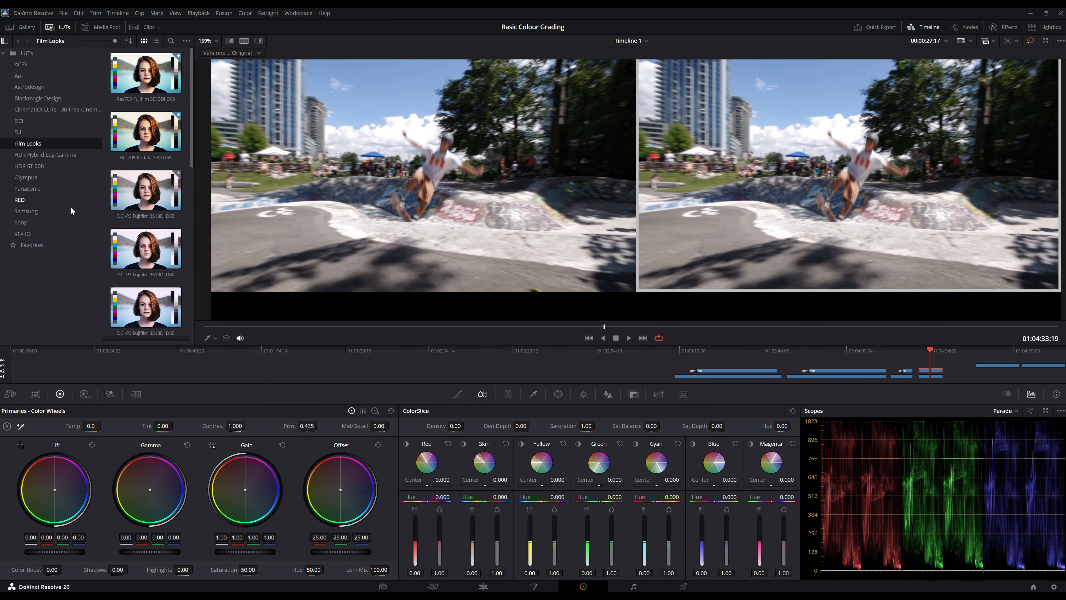
{"action": "left_click", "coordinate": [33, 245]}
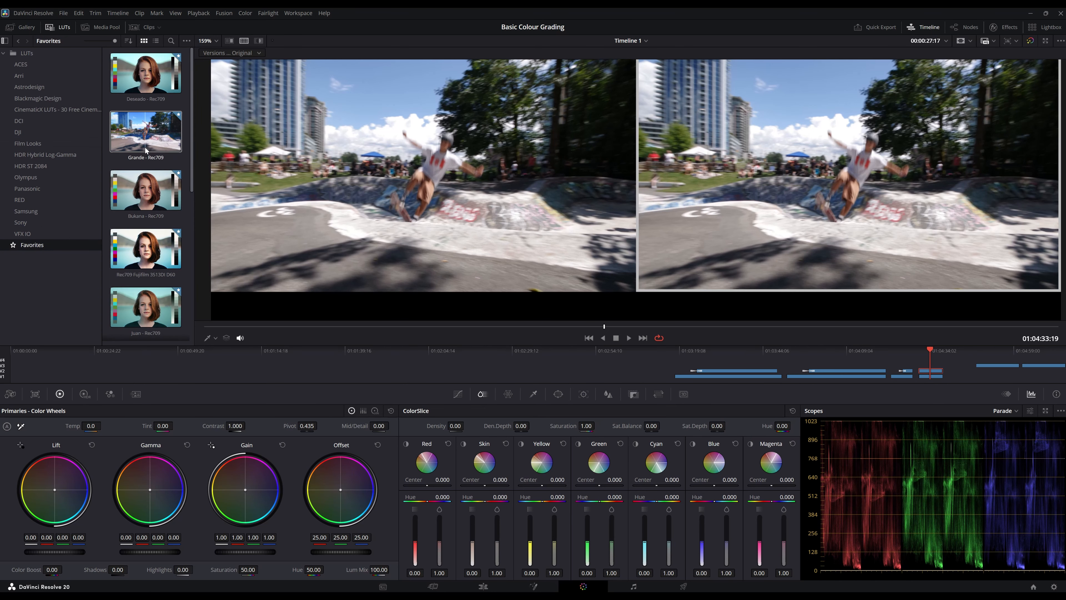
{"action": "scroll", "coordinate": [148, 159], "scroll_direction": "down", "scroll_amount": 3}
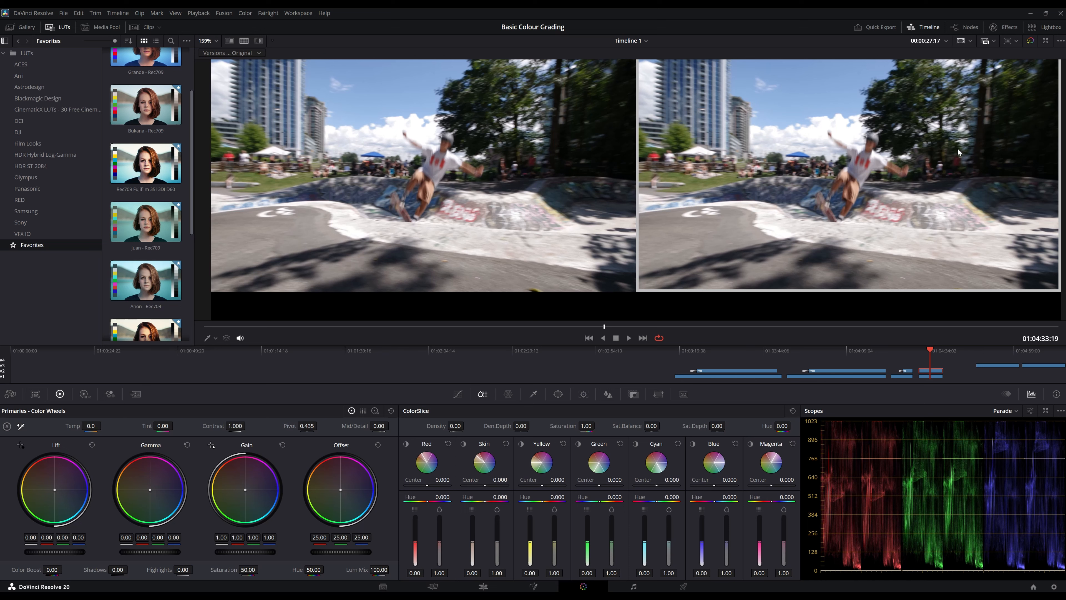
{"action": "double_click", "coordinate": [152, 163]}
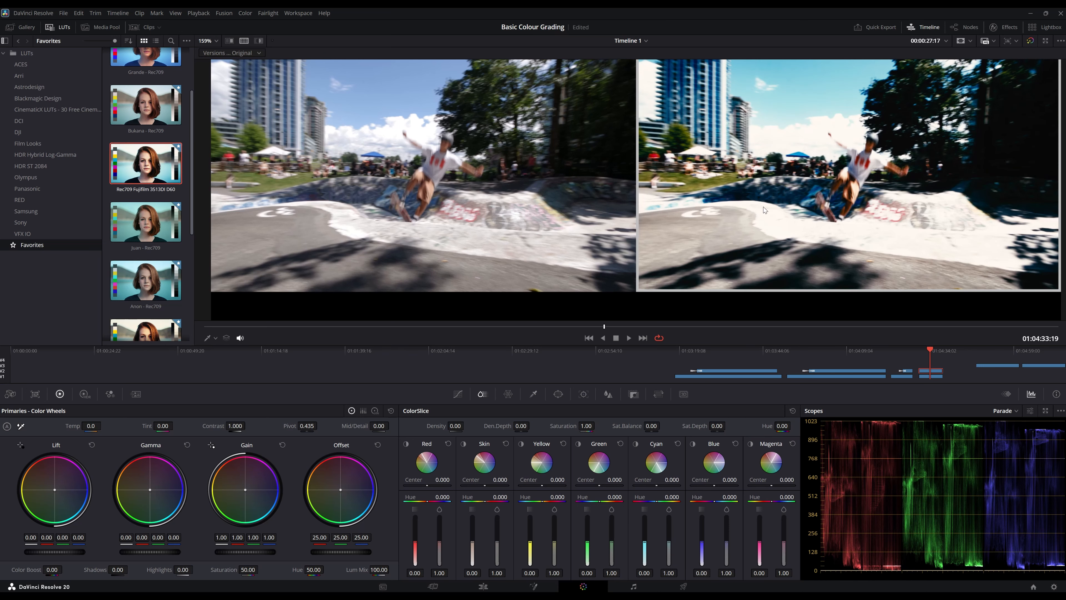
Step: Try the Rec709 Kodak 2383 D55 LUT on the skateboard clip, and switch back to Rec709 Fujifilm 3513DI D60
{"action": "scroll", "coordinate": [146, 189], "scroll_direction": "down", "scroll_amount": 3}
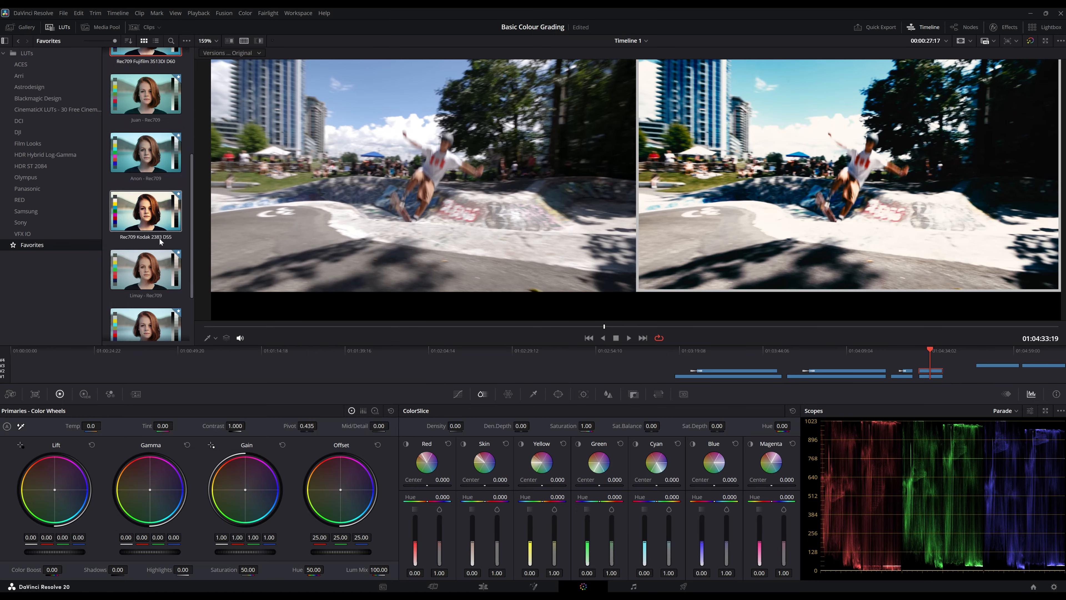
{"action": "double_click", "coordinate": [145, 172]}
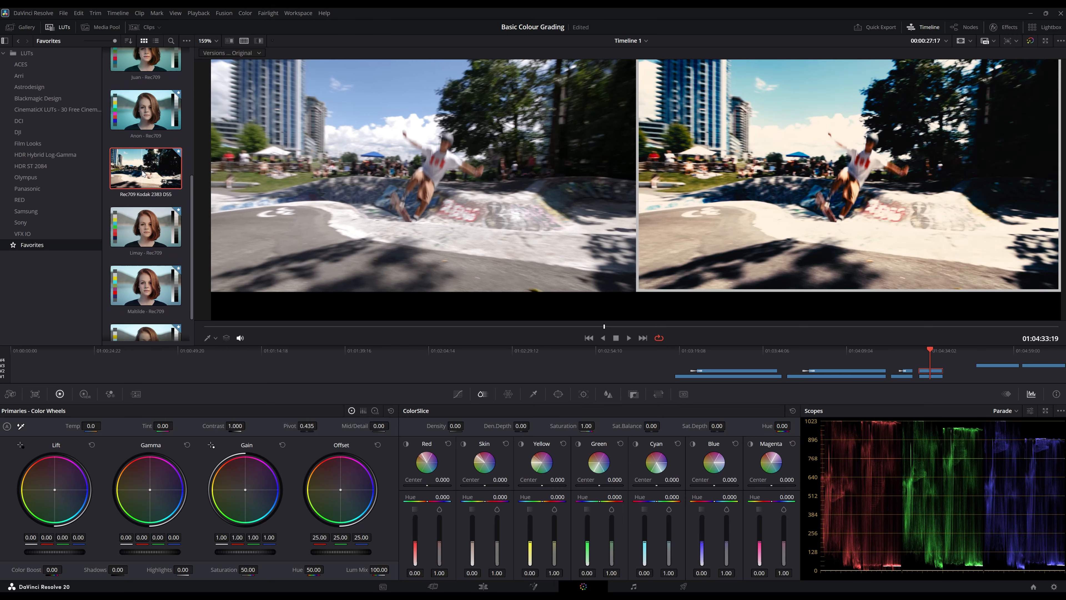
{"action": "scroll", "coordinate": [143, 174], "scroll_direction": "up", "scroll_amount": 2}
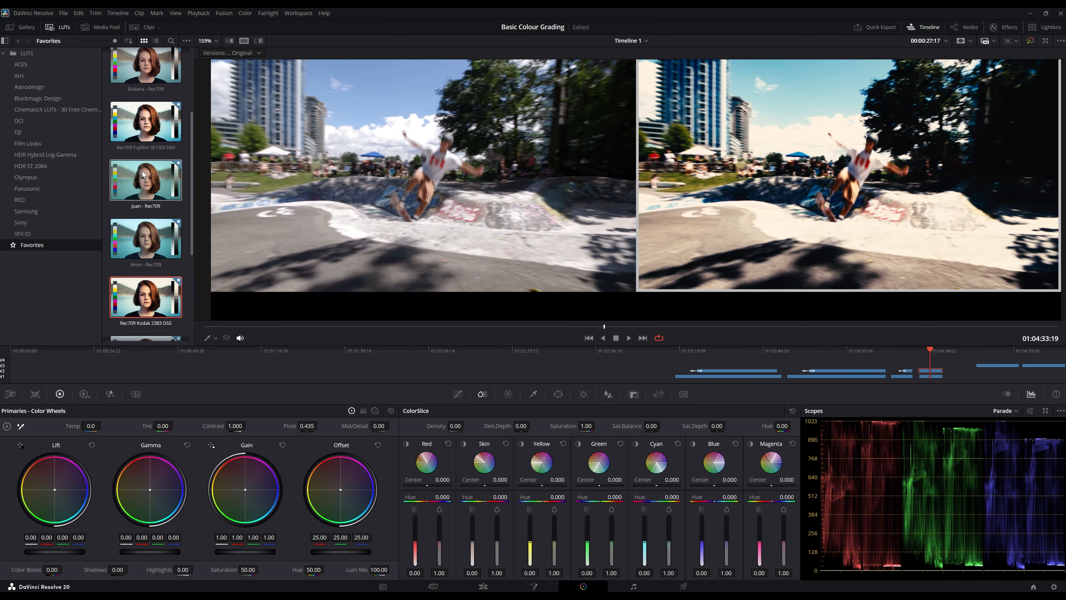
{"action": "double_click", "coordinate": [144, 122]}
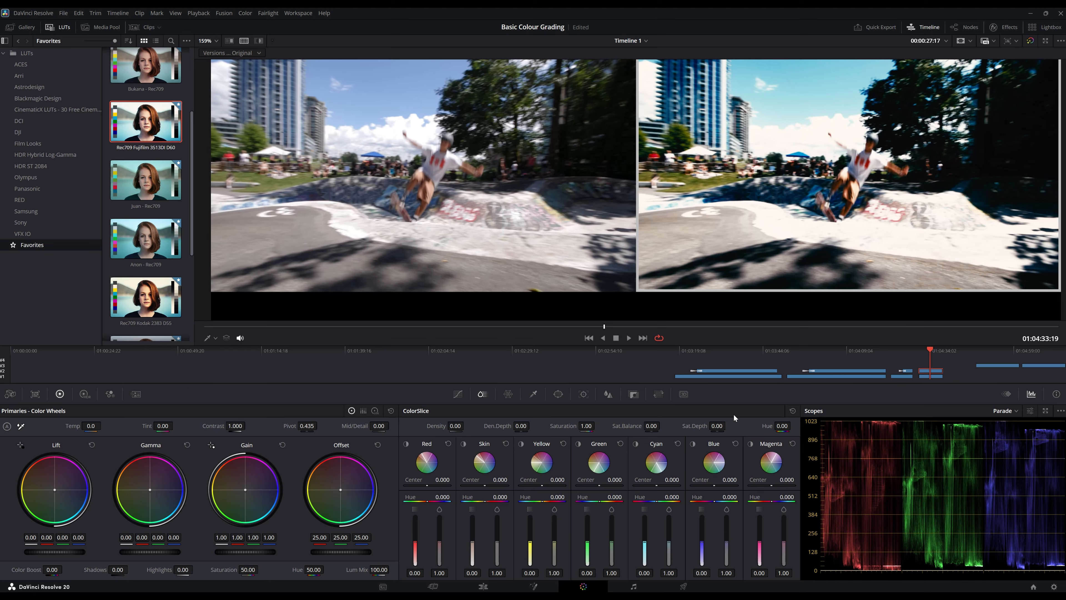
Step: Set the skateboard clip's key output gain to 0.757, Mid/Detail to 11.00, contrast to 1.046 and highlights to -100.00
{"action": "left_click", "coordinate": [633, 394]}
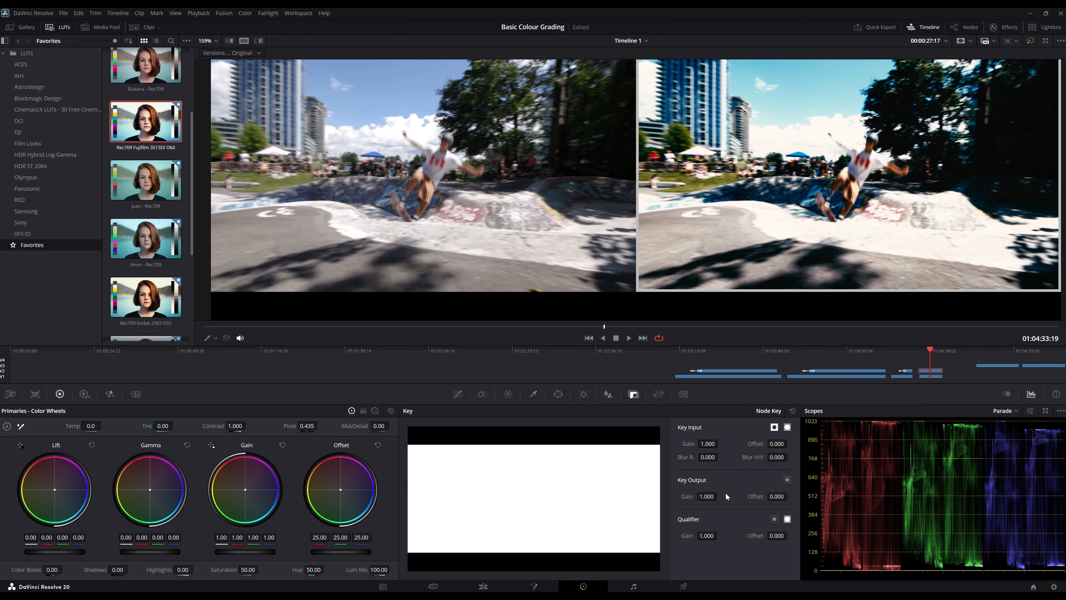
{"action": "left_click_drag", "start_coordinate": [707, 496], "coordinate": [681, 496]}
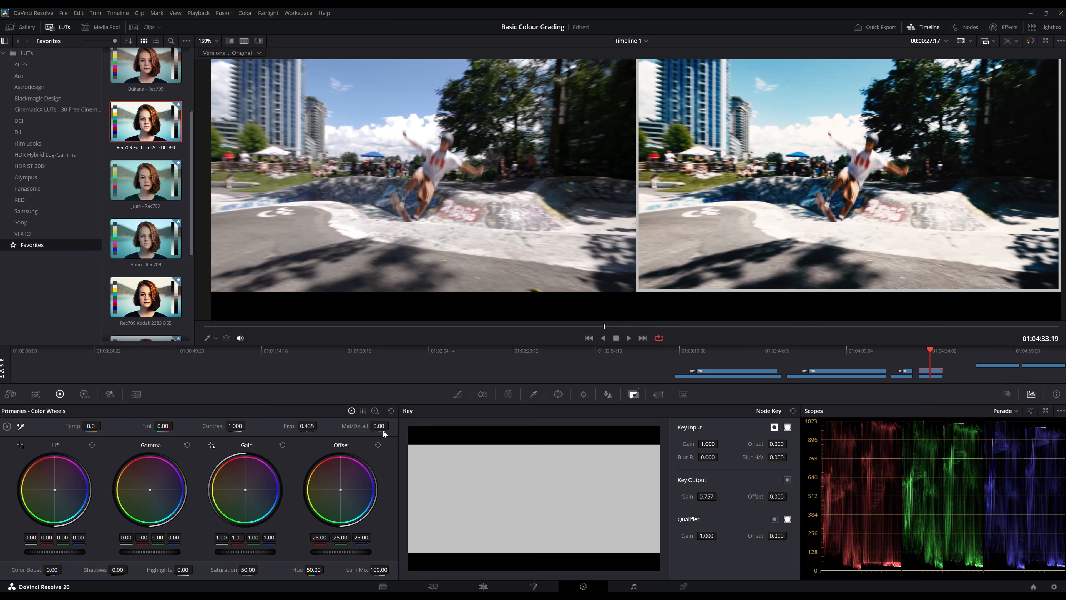
{"action": "left_click_drag", "start_coordinate": [379, 425], "coordinate": [380, 425]}
{"action": "left_click_drag", "start_coordinate": [241, 432], "coordinate": [248, 425]}
{"action": "left_click_drag", "start_coordinate": [181, 569], "coordinate": [194, 569]}
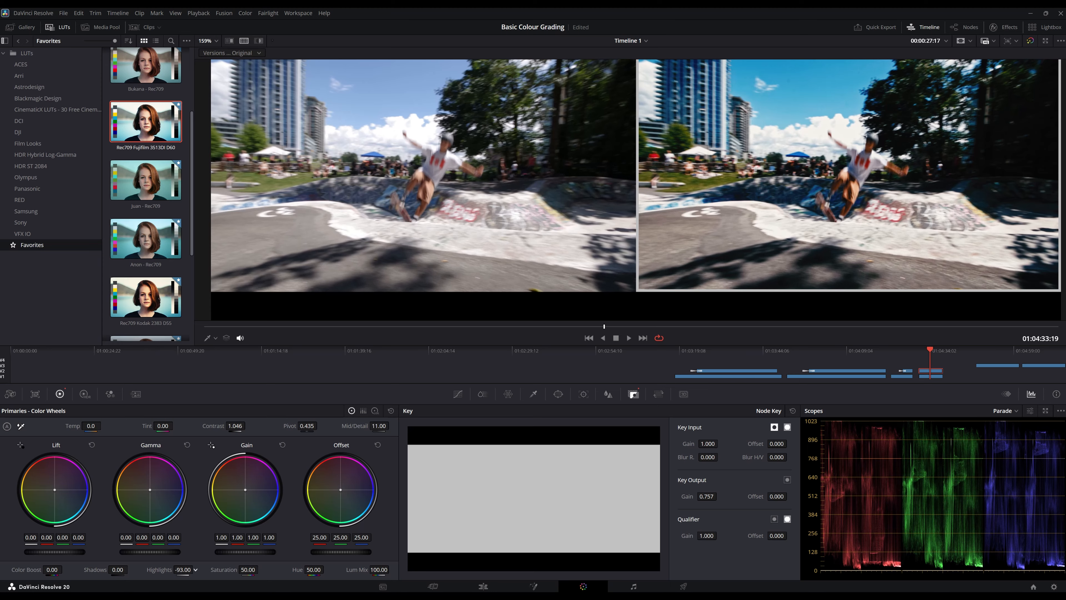
{"action": "left_click_drag", "start_coordinate": [196, 570], "coordinate": [195, 569]}
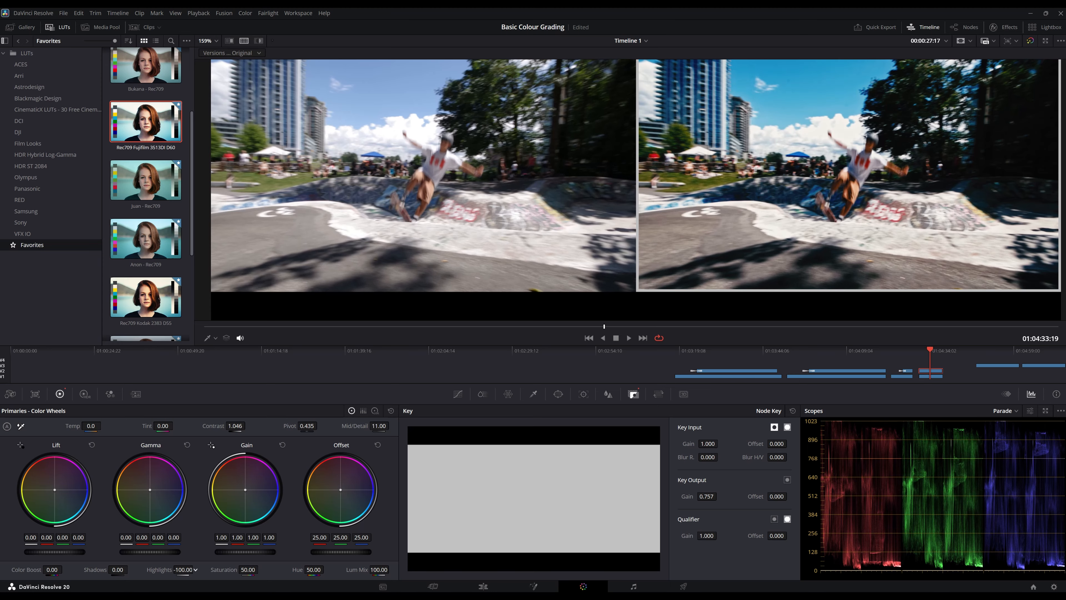
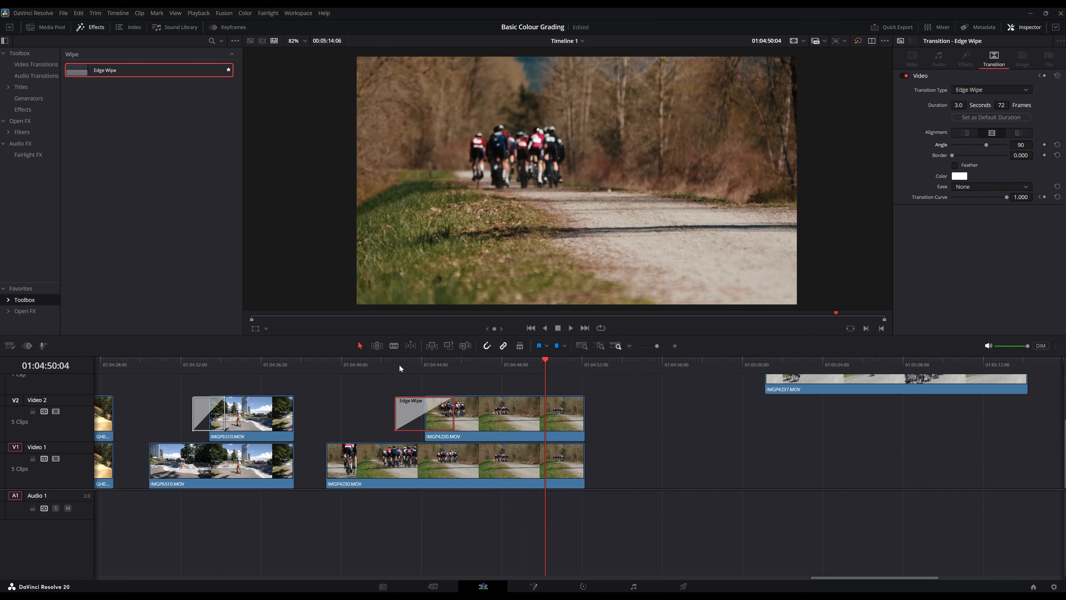
Step: Replay the cyclists clip IMGP4230.MOV several times through its Edge Wipe to compare the grades
{"action": "left_click", "coordinate": [344, 371]}
{"action": "left_click", "coordinate": [341, 370]}
{"action": "key", "text": "space"}
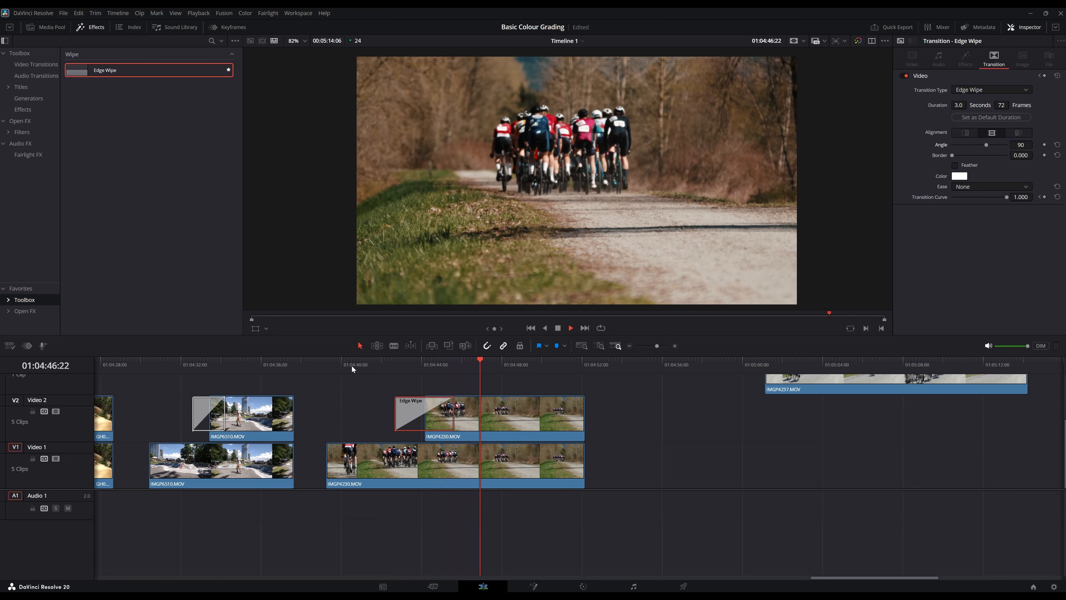
{"action": "left_click", "coordinate": [352, 364]}
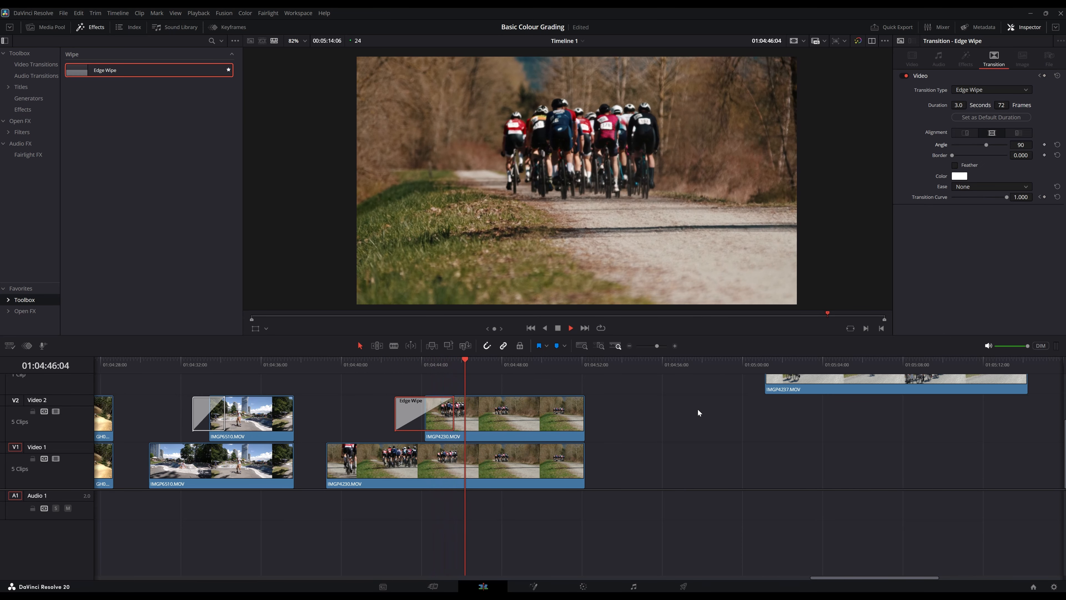
{"action": "left_click", "coordinate": [364, 364]}
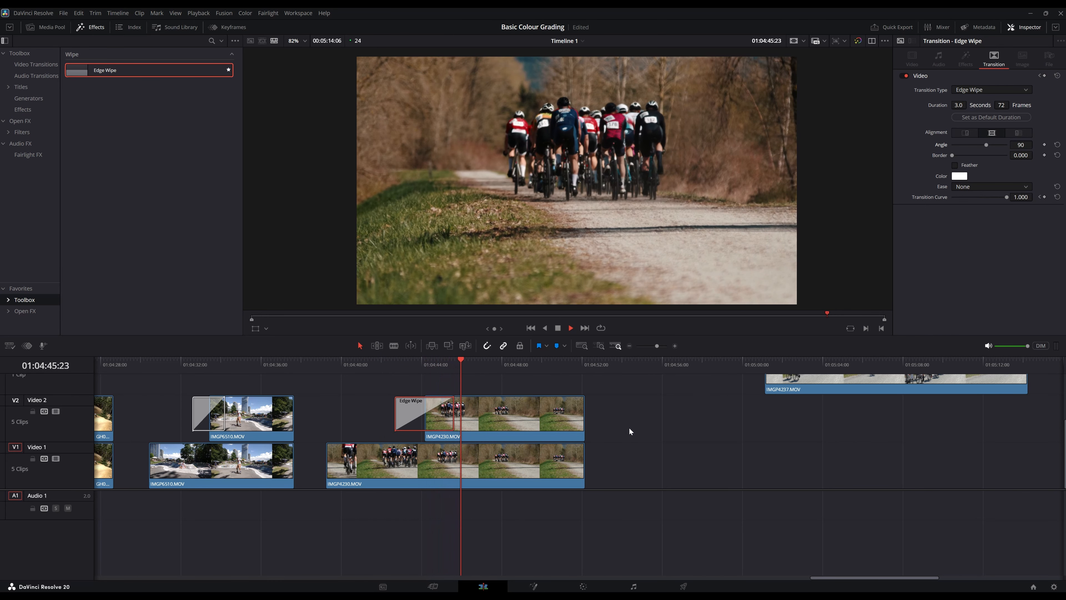
{"action": "left_click", "coordinate": [374, 368]}
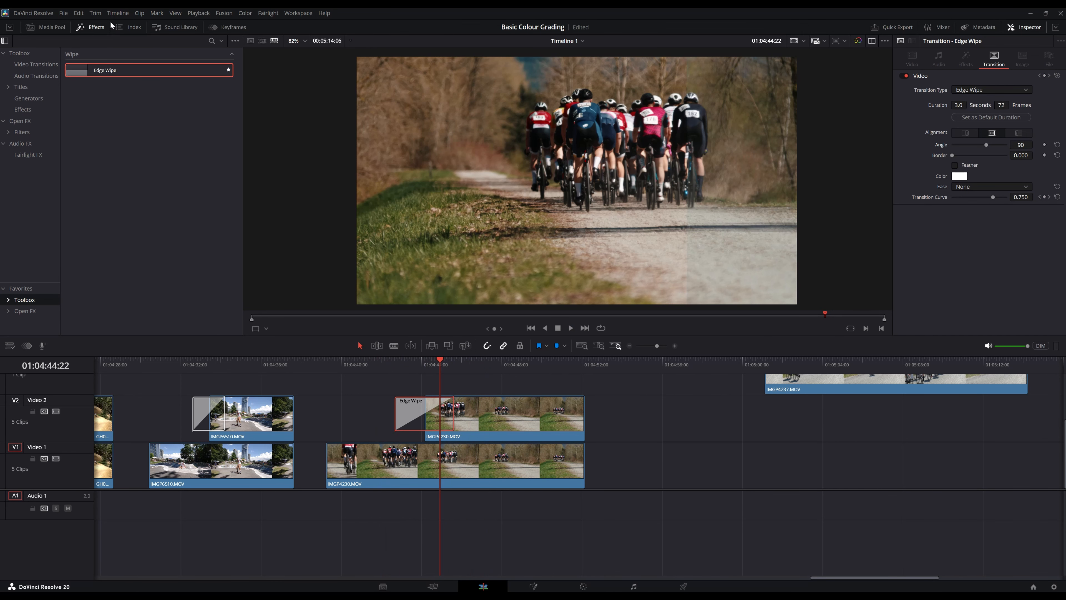
Step: Apply widescreen output blanking to the timeline, masking the picture with black bars above and below
{"action": "left_click", "coordinate": [118, 13]}
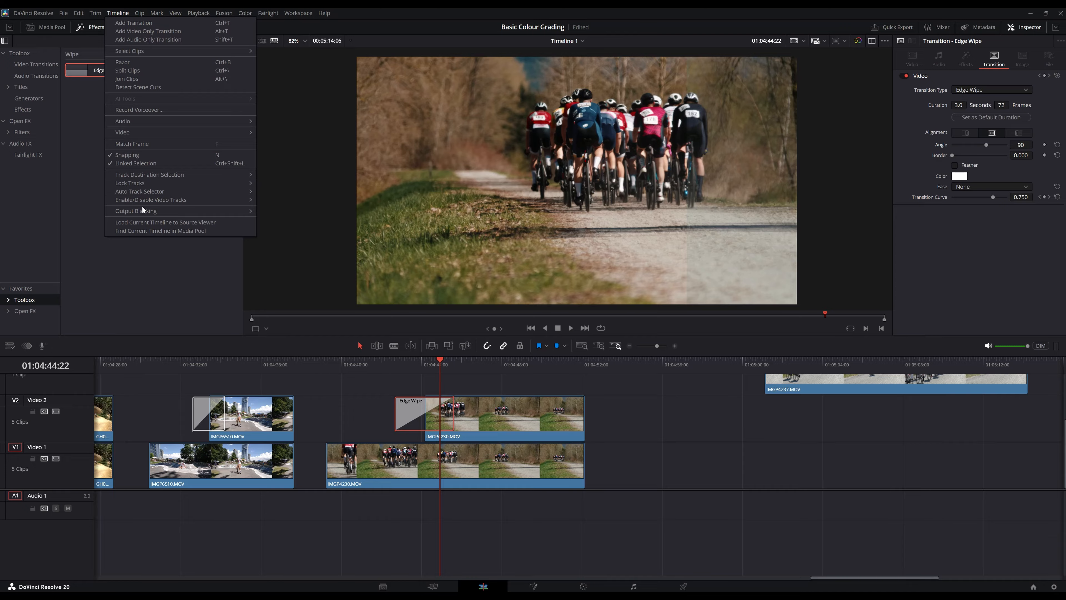
{"action": "mouse_move", "coordinate": [143, 207]}
{"action": "left_click", "coordinate": [280, 253]}
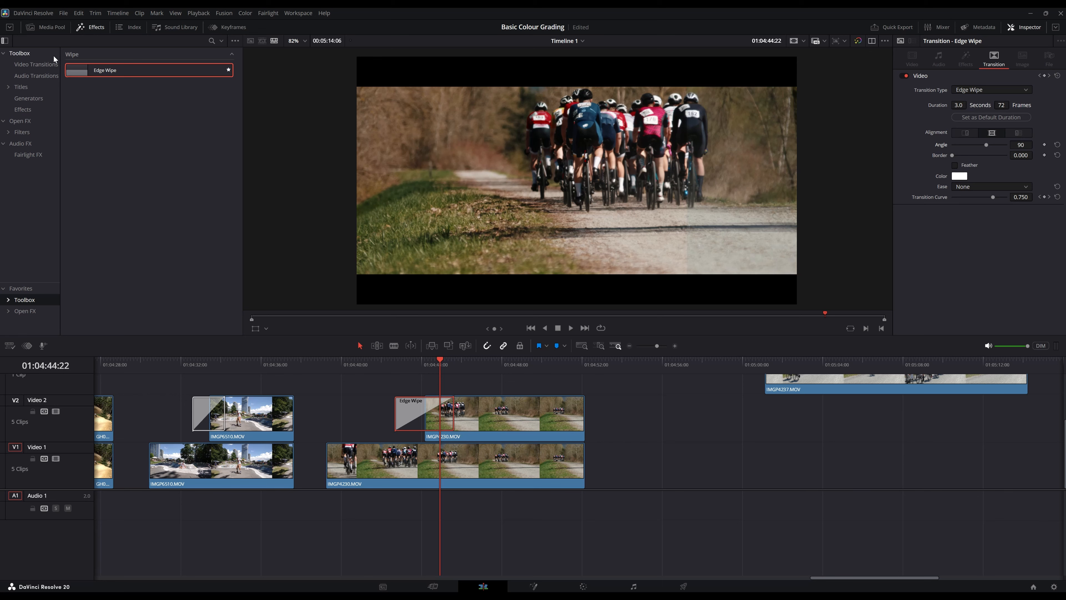
Step: Add the favorite Vignette effect to the cyclists clip IMGP4230.MOV on Video 2 and show its effect settings
{"action": "left_click", "coordinate": [24, 314]}
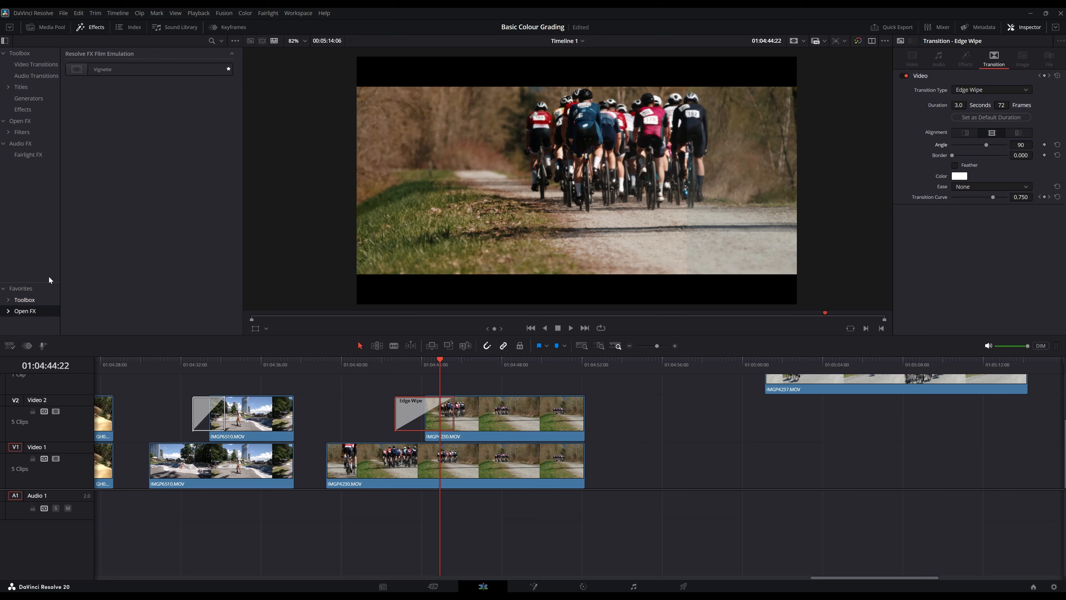
{"action": "left_click_drag", "start_coordinate": [111, 74], "coordinate": [528, 403]}
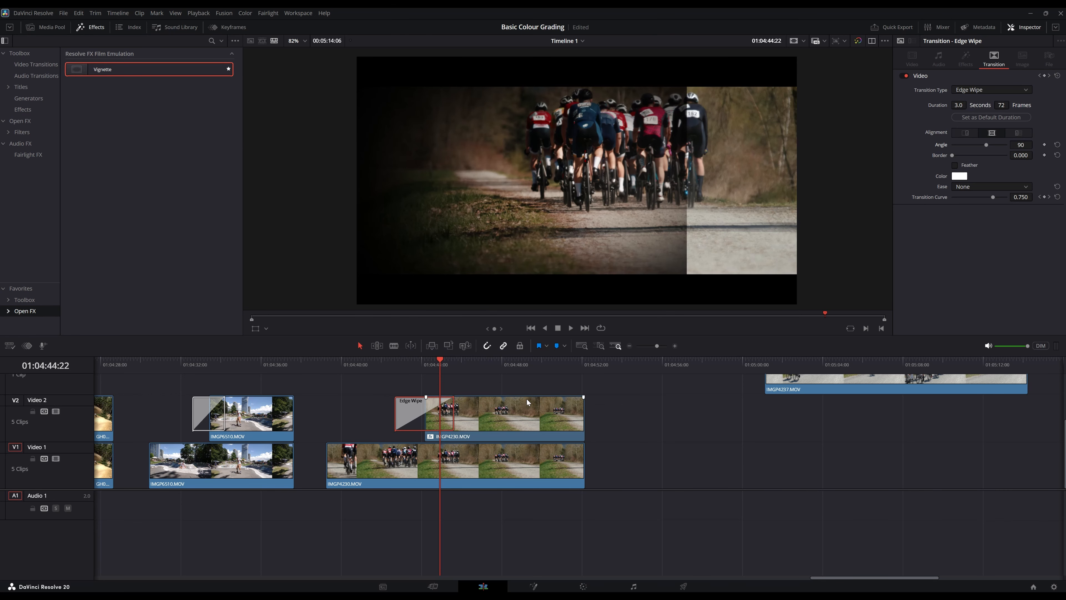
{"action": "left_click", "coordinate": [537, 435]}
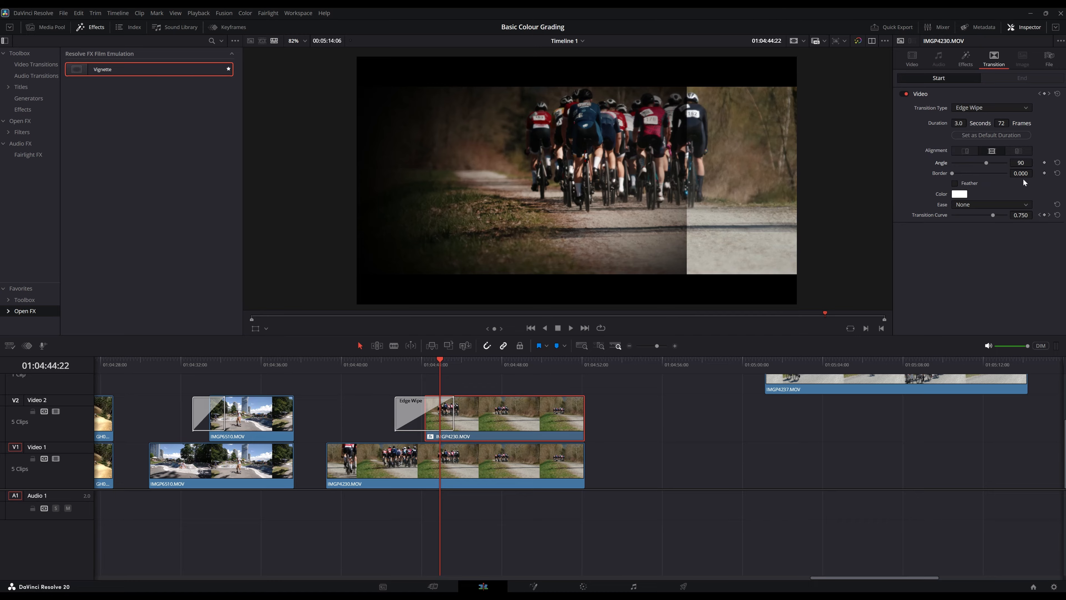
{"action": "left_click", "coordinate": [965, 58]}
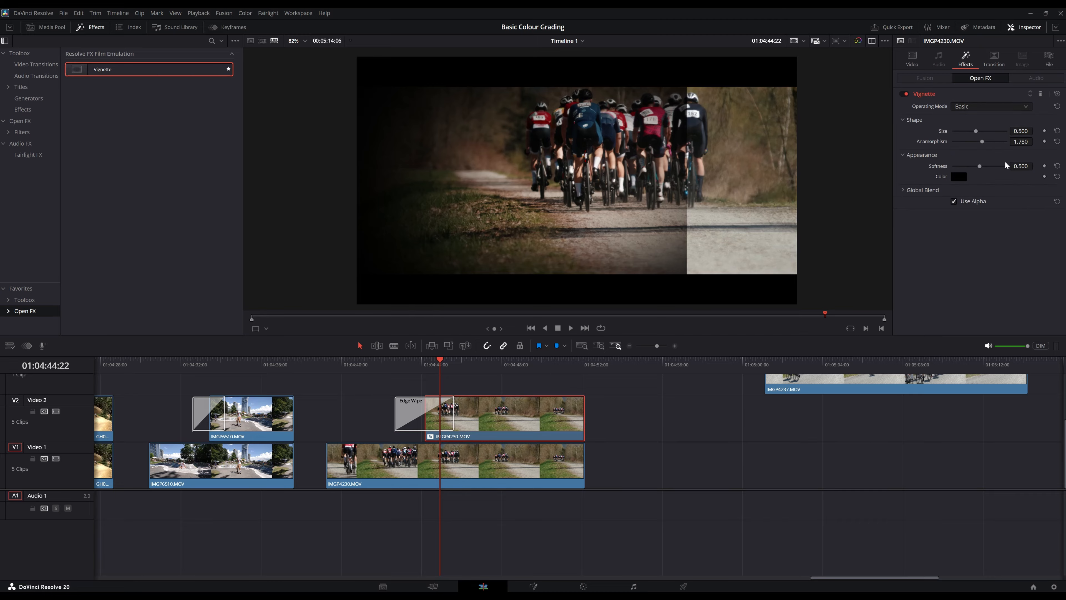
Step: Set the vignette's size to 0.950 and its softness to 0.400
{"action": "left_click", "coordinate": [1021, 131]}
{"action": "type", "text": "0.95"}
{"action": "key", "text": "Return"}
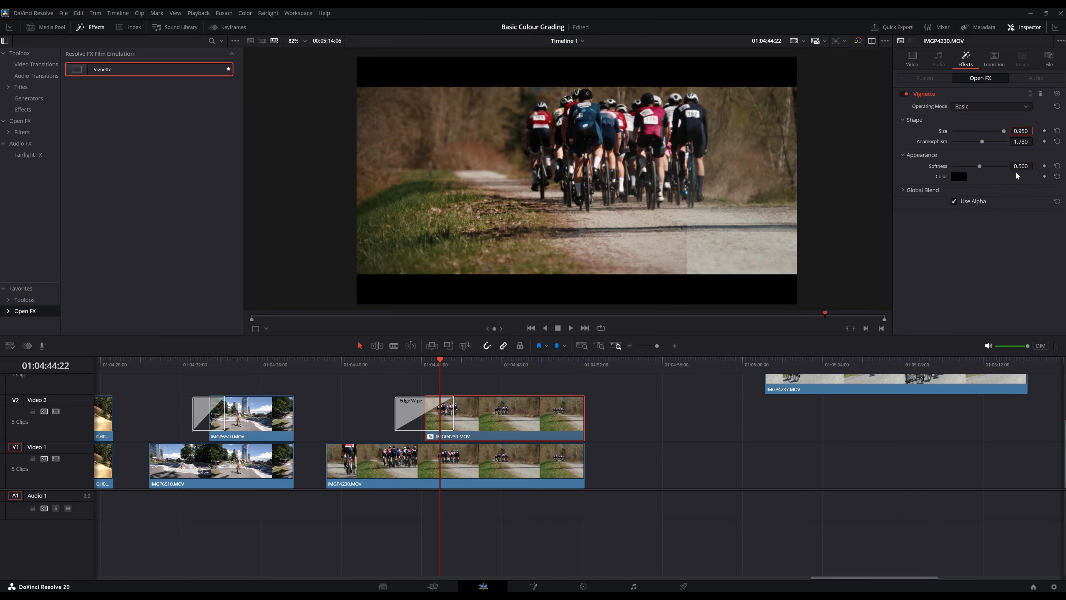
{"action": "left_click", "coordinate": [1021, 165]}
{"action": "type", "text": "0.4"}
{"action": "key", "text": "Return"}
Step: Play the cyclists clip from before its Edge Wipe to review the vignette
{"action": "left_click_drag", "start_coordinate": [396, 370], "coordinate": [356, 381]}
{"action": "key", "text": "space"}
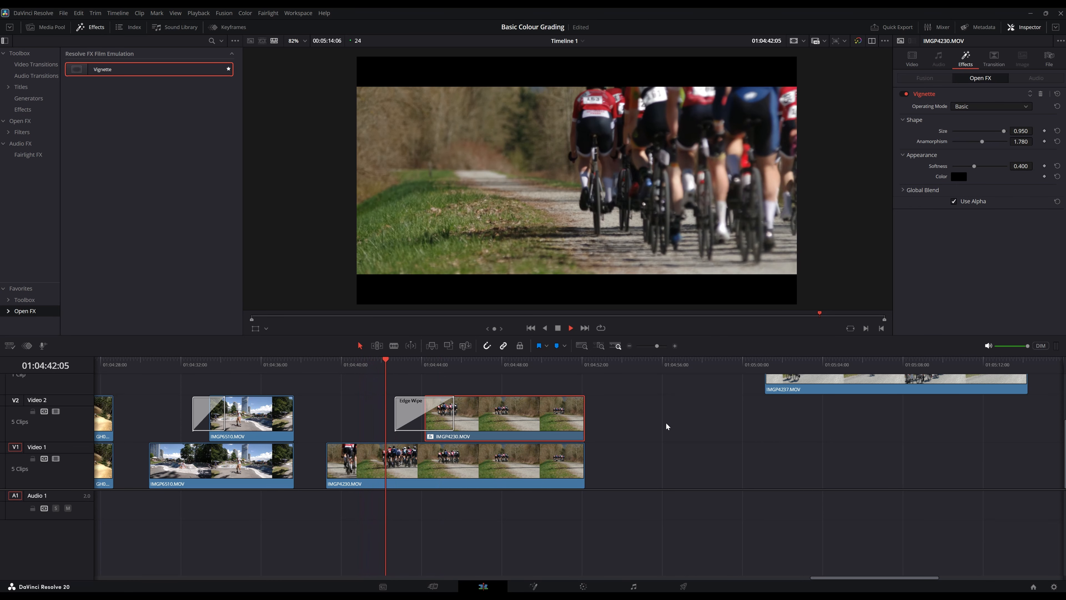
{"action": "key", "text": "space"}
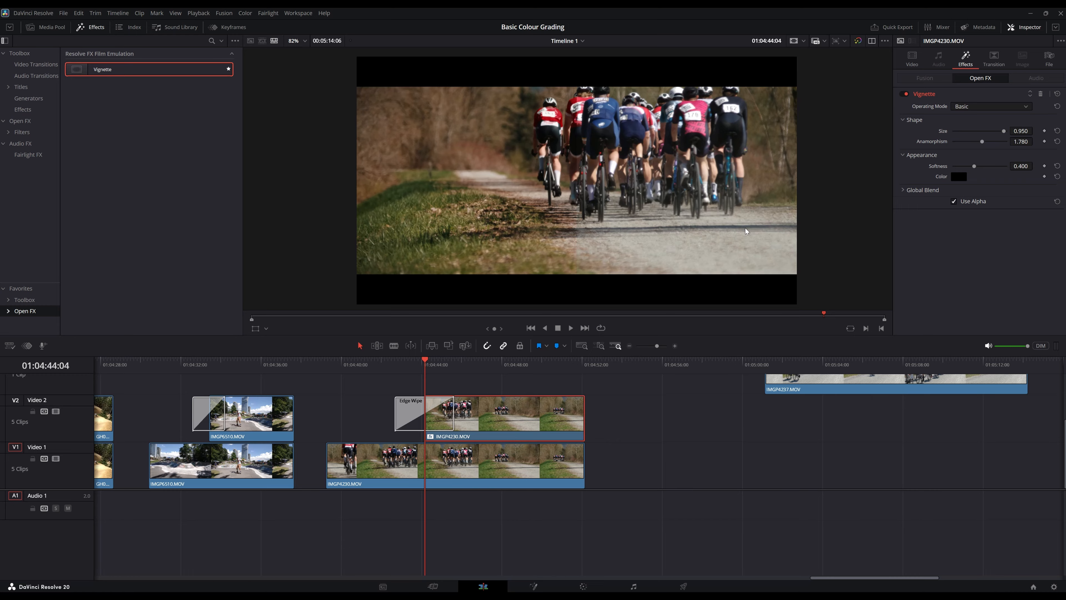
Step: Set the Video 2 cyclists clip's vertical position to -118 and disable its copy on Video 1
{"action": "left_click", "coordinate": [912, 59]}
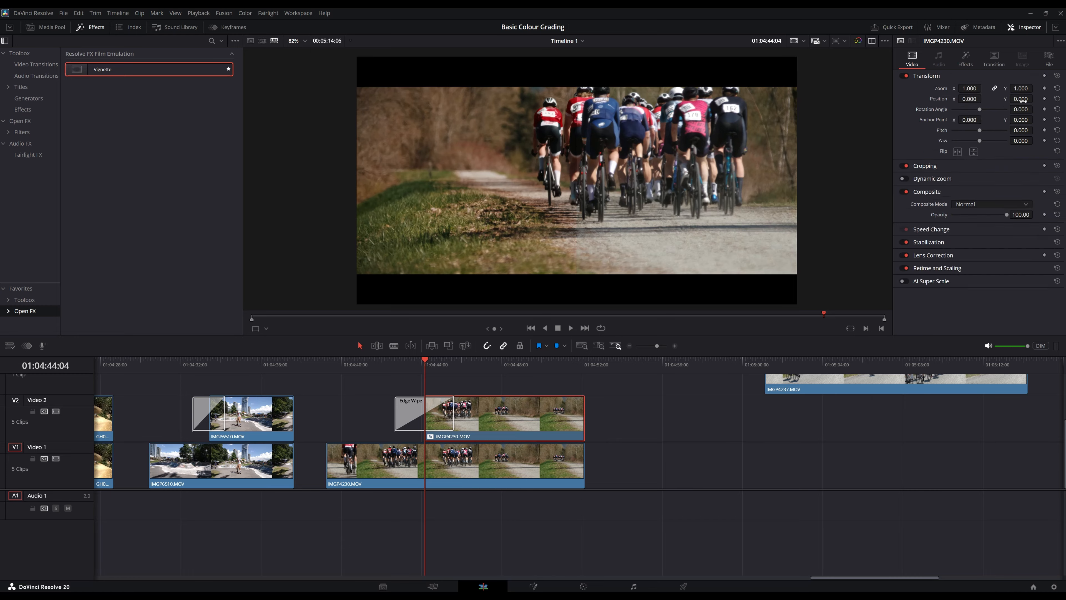
{"action": "mouse_move", "coordinate": [1023, 100]}
{"action": "left_mouse_down"}
{"action": "mouse_move", "coordinate": [978, 100]}
{"action": "mouse_move", "coordinate": [1039, 98]}
{"action": "left_mouse_up"}
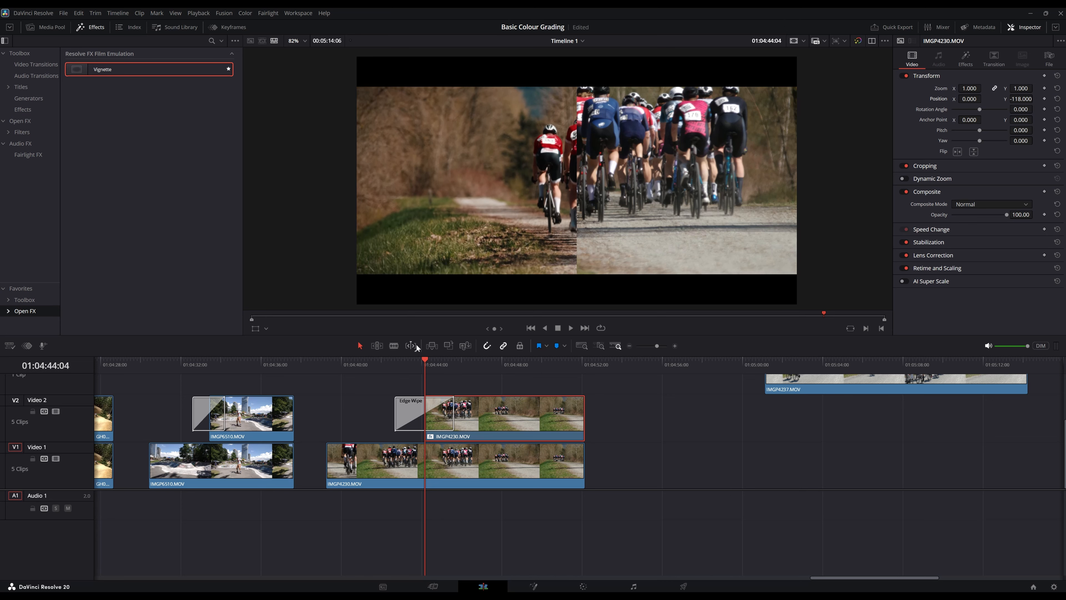
{"action": "left_click", "coordinate": [439, 461]}
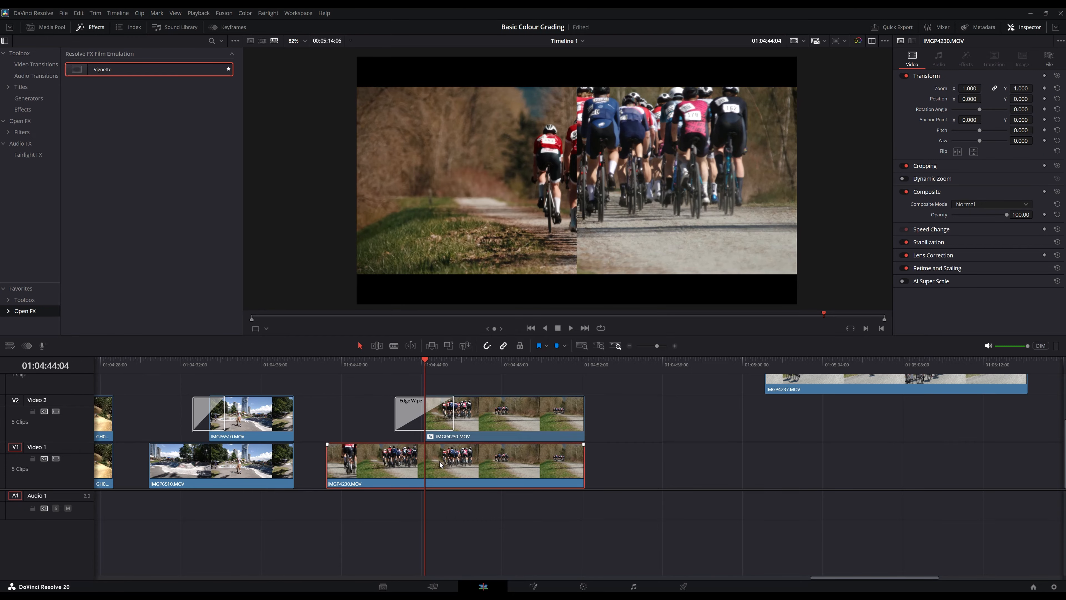
{"action": "right_click", "coordinate": [439, 462]}
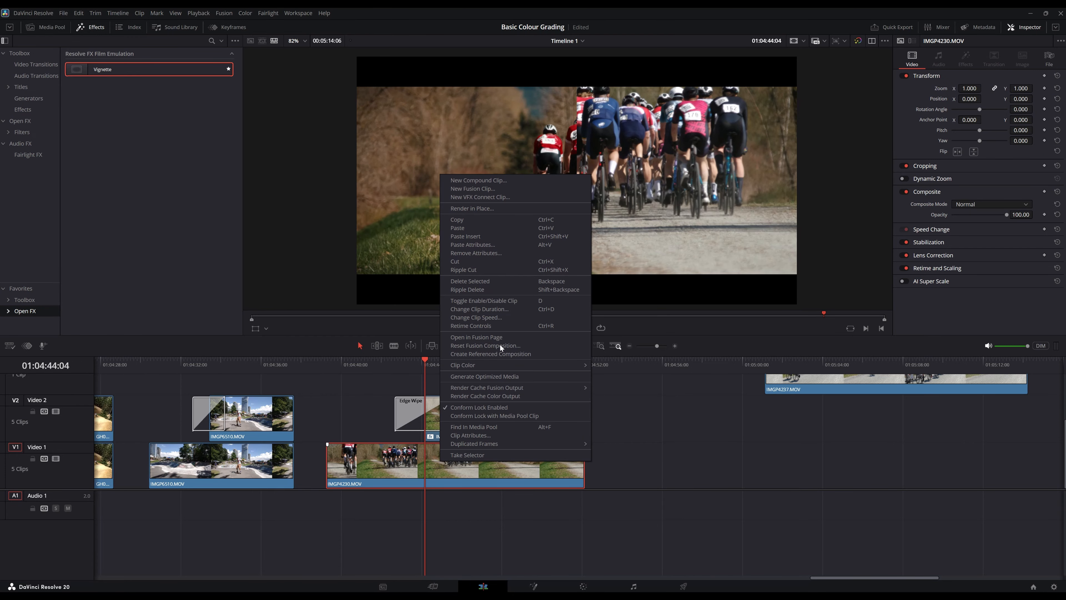
{"action": "left_click", "coordinate": [506, 300]}
Step: Play the repositioned cyclists clip through its Edge Wipe to check the framing
{"action": "left_click_drag", "start_coordinate": [395, 360], "coordinate": [374, 363]}
{"action": "key", "text": "space"}
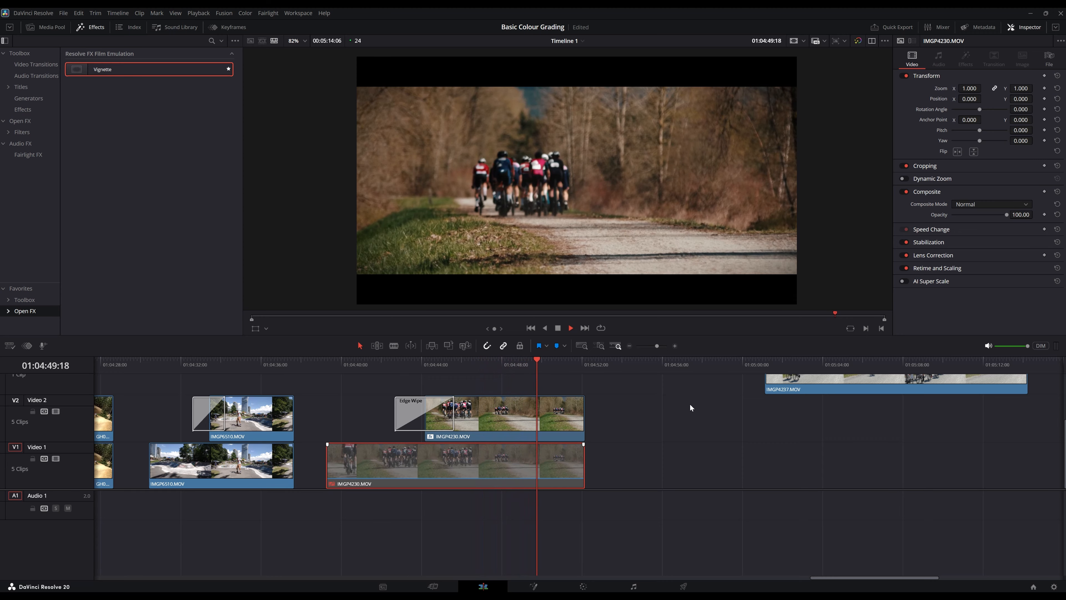
{"action": "key", "text": "space"}
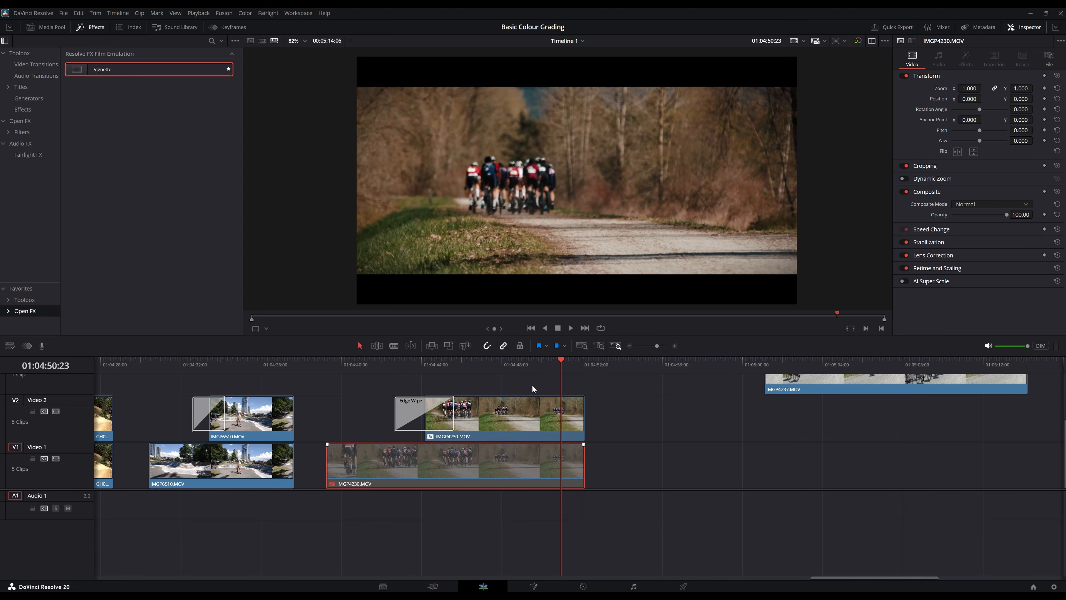
Step: Try a vertical position of -109 on the Video 2 cyclists clip, reset it, and re-enable the Video 1 copy
{"action": "left_click", "coordinate": [530, 406]}
{"action": "left_click_drag", "start_coordinate": [1025, 101], "coordinate": [1035, 99]}
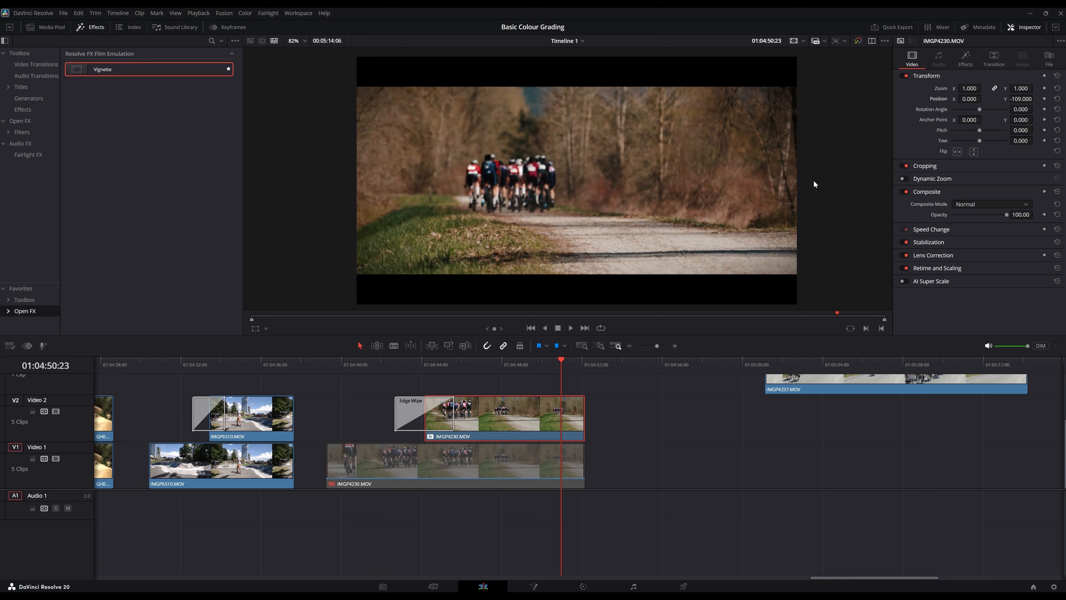
{"action": "left_click", "coordinate": [1057, 99]}
{"action": "left_click", "coordinate": [390, 453]}
{"action": "right_click", "coordinate": [395, 459]}
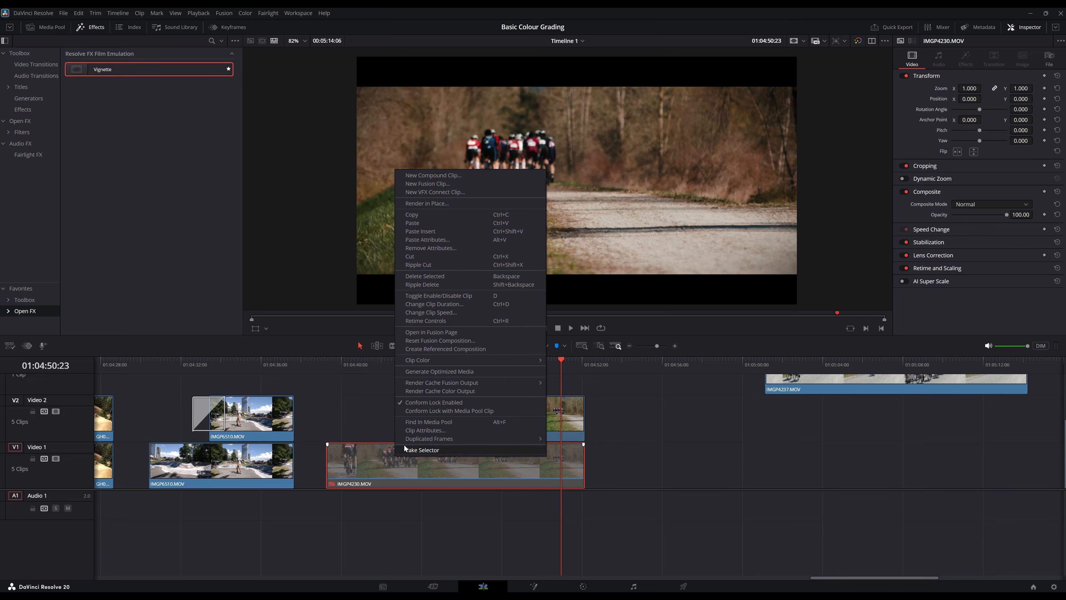
{"action": "left_click", "coordinate": [455, 280]}
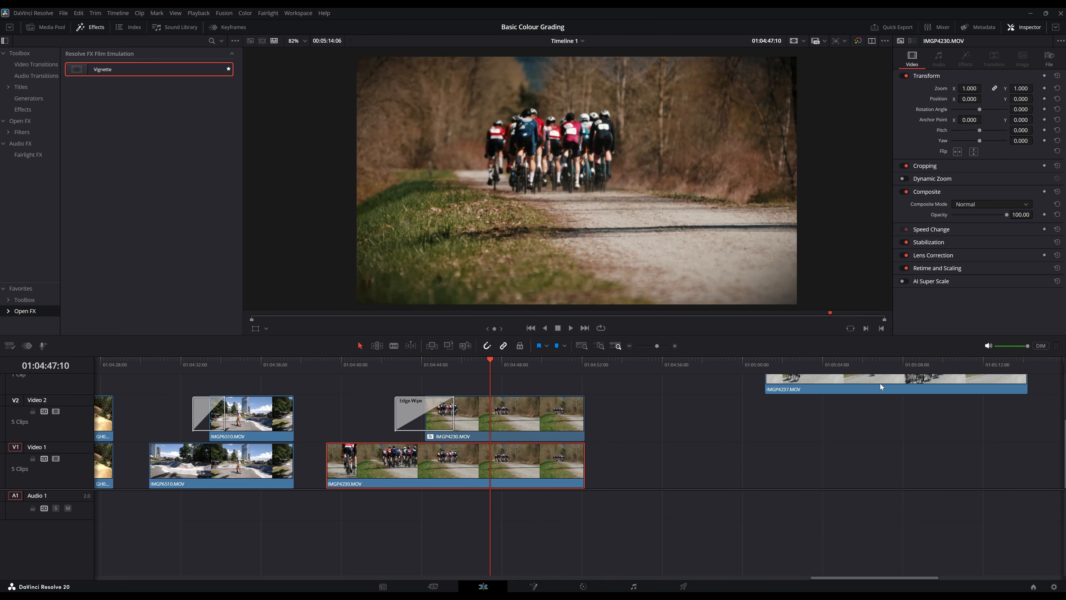
Step: Move IMGP4237.MOV down to Video 1 after the IMGP4230.MOV clips, with a duplicate directly above it on Video 2
{"action": "left_click_drag", "start_coordinate": [881, 386], "coordinate": [738, 476]}
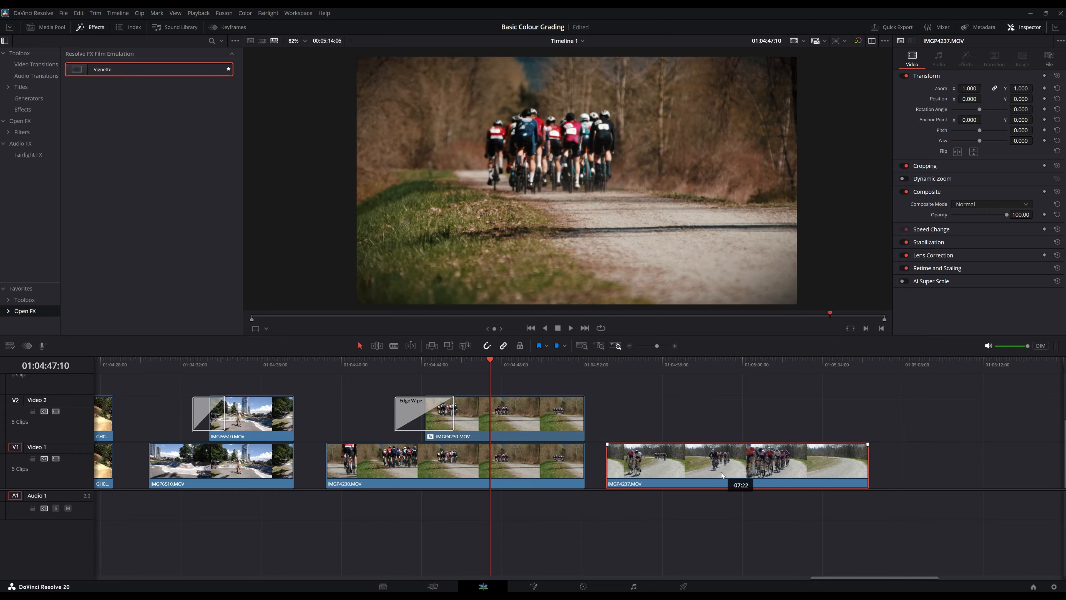
{"action": "left_click", "coordinate": [717, 360]}
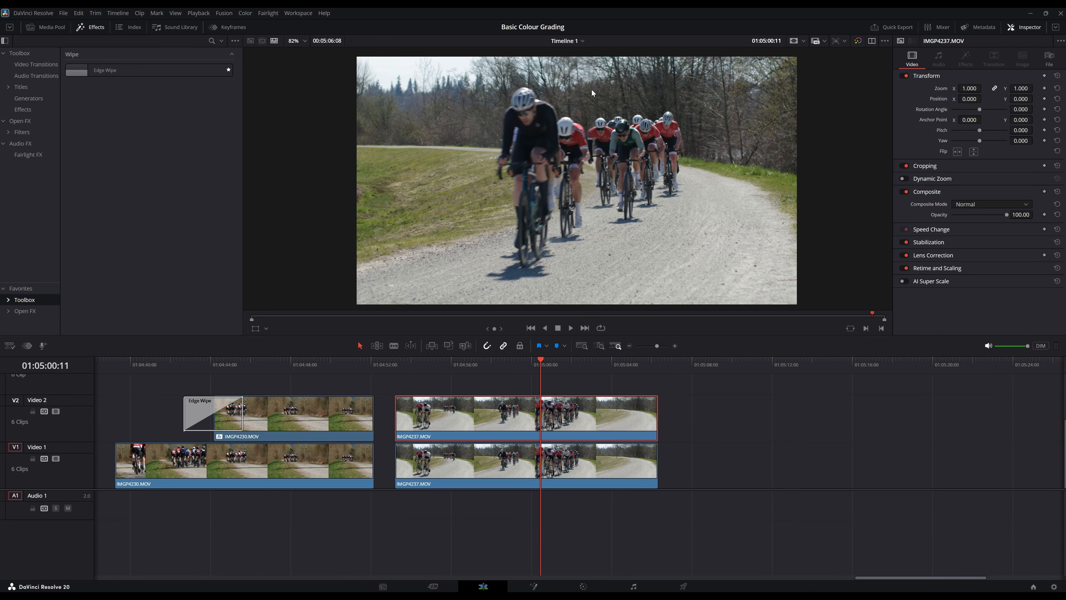
Step: Try the favorite film LUTs on IMGP4237.MOV in the Color page and apply Rec709 Kodak 2383 D55
{"action": "left_click", "coordinate": [583, 586]}
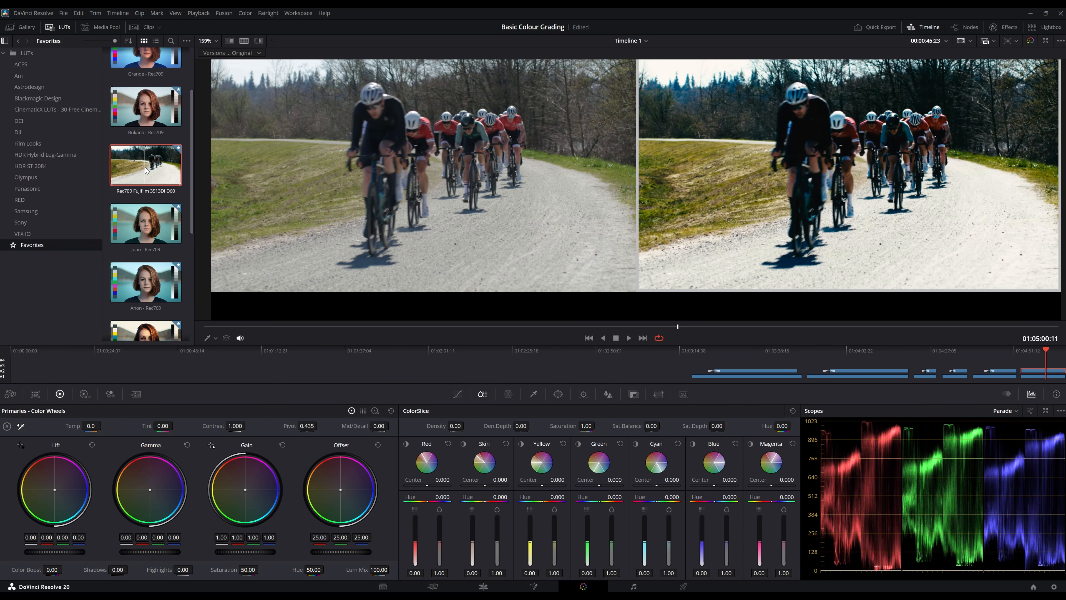
{"action": "scroll", "coordinate": [147, 171], "scroll_direction": "down", "scroll_amount": 5}
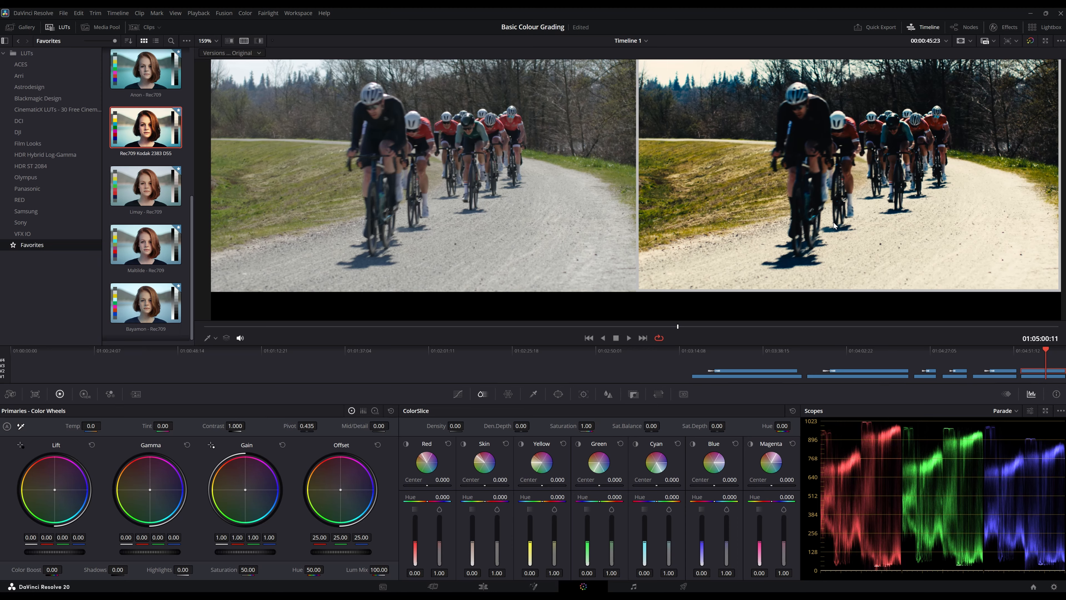
Step: Set the IMGP4237.MOV clip's key output gain to 0.408, contrast to 1.042, Mid/Detail to 12.00 and shadows to 56.00
{"action": "left_click", "coordinate": [633, 393]}
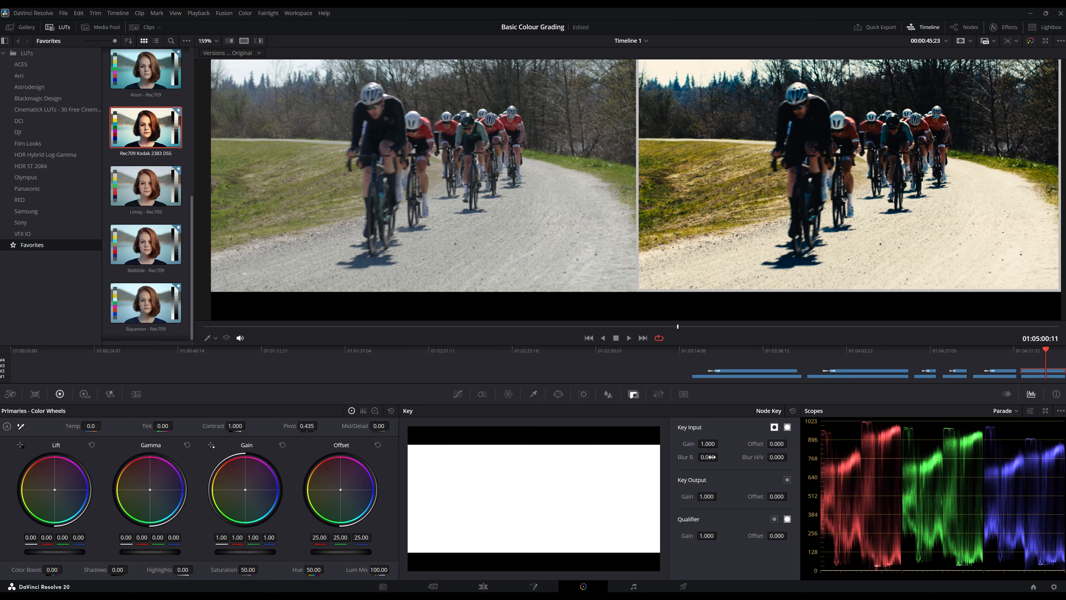
{"action": "left_click_drag", "start_coordinate": [707, 495], "coordinate": [647, 495]}
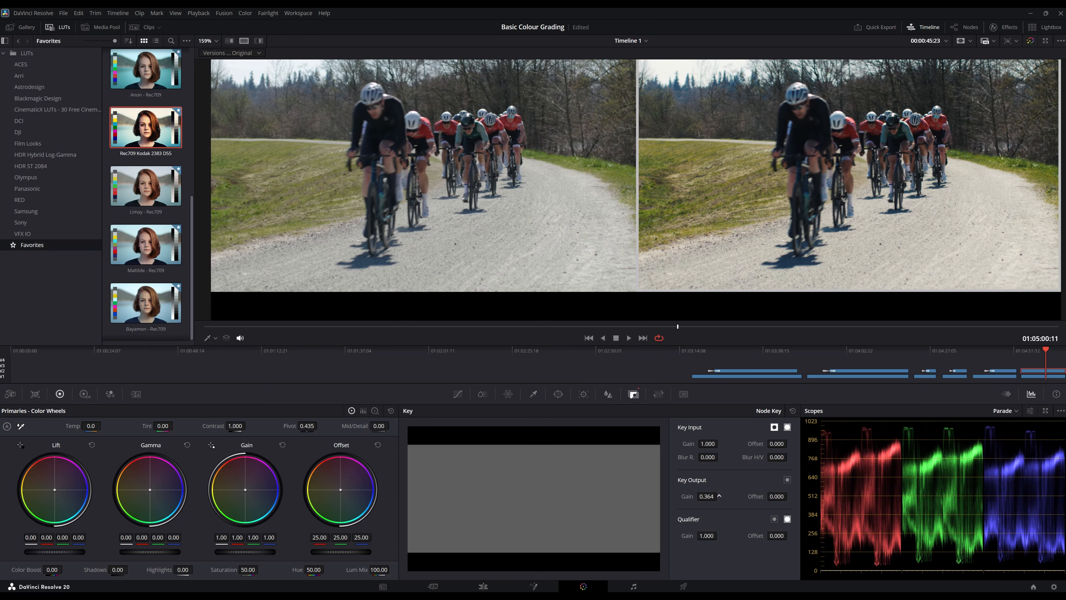
{"action": "left_click_drag", "start_coordinate": [647, 496], "coordinate": [652, 495]}
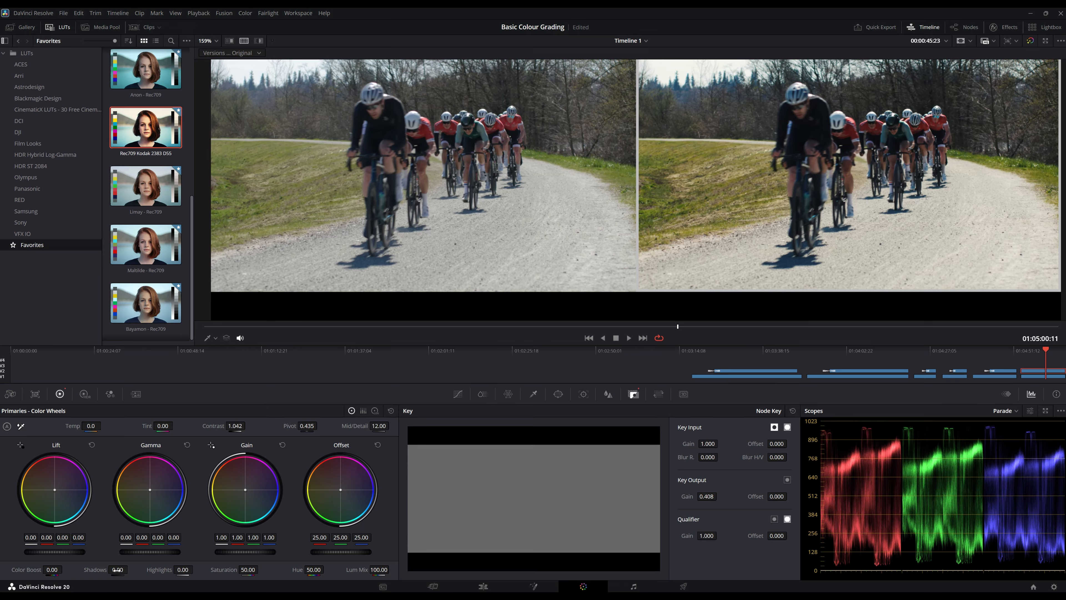
{"action": "left_click_drag", "start_coordinate": [116, 569], "coordinate": [128, 569]}
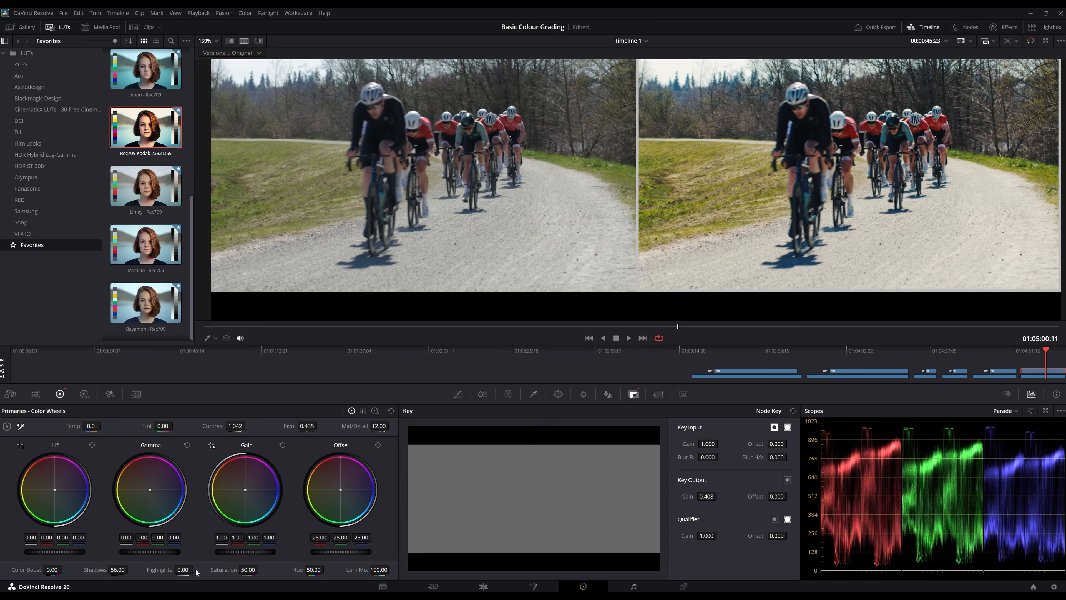